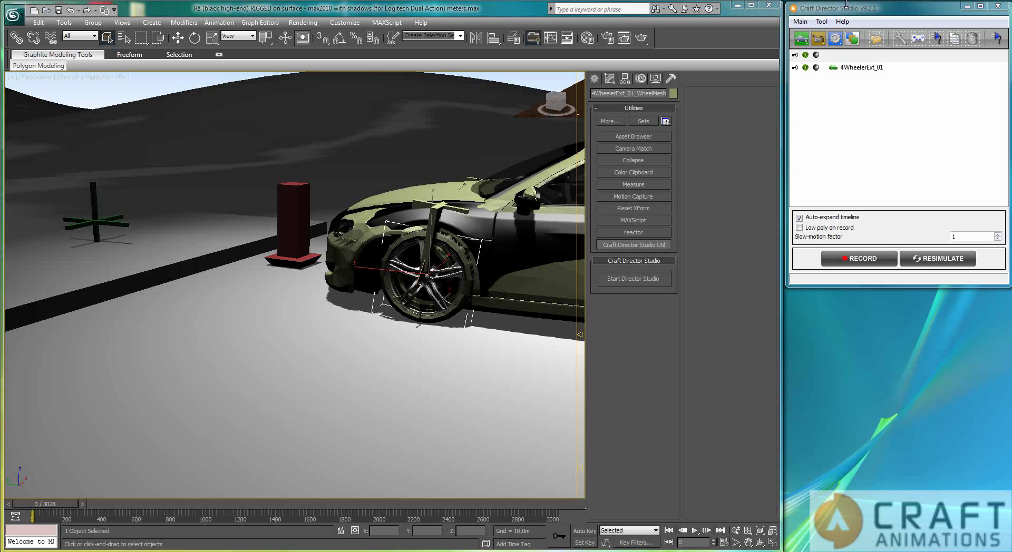
Step: Select the red GravityDirectionMesh post, toggling edged faces on and back off to smooth shading
mouse_move(844, 5)
left_mouse_down()
mouse_move(426, 164)
mouse_move(558, 72)
mouse_move(866, 7)
mouse_move(849, 7)
left_mouse_up()
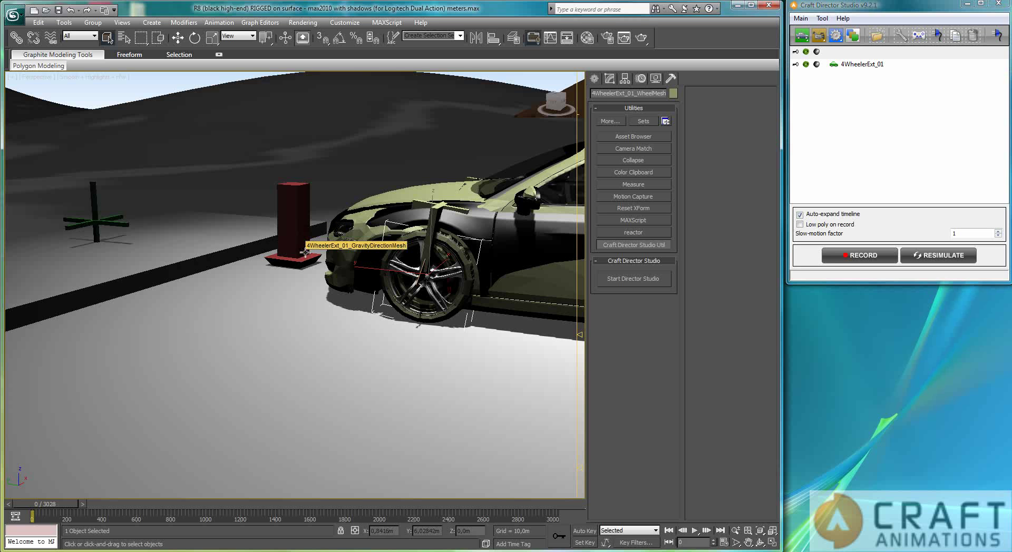
key("F4")
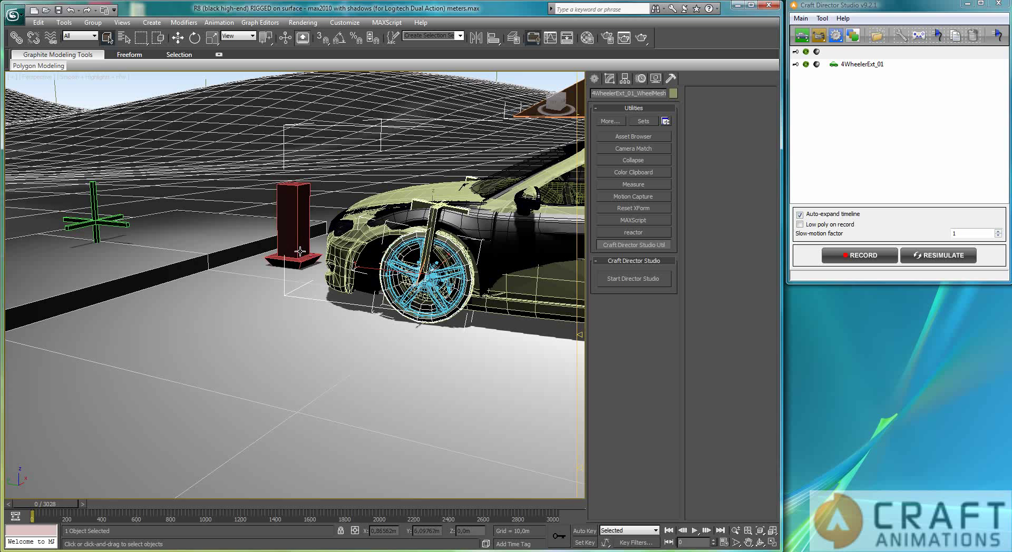
left_click(298, 292)
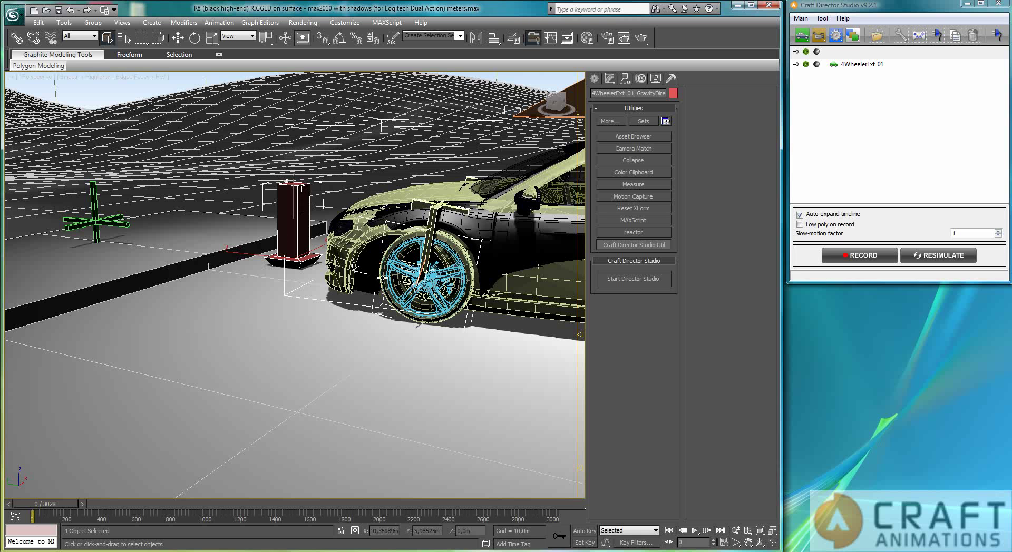
key("F4")
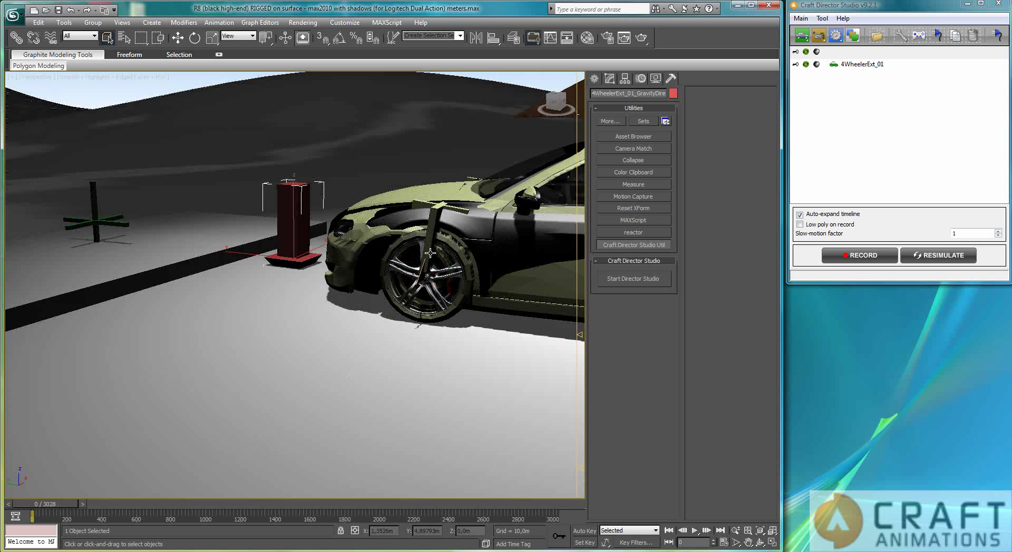
Step: Select the front wheel and cut the animation end time from 699 down to 109
left_click(427, 318)
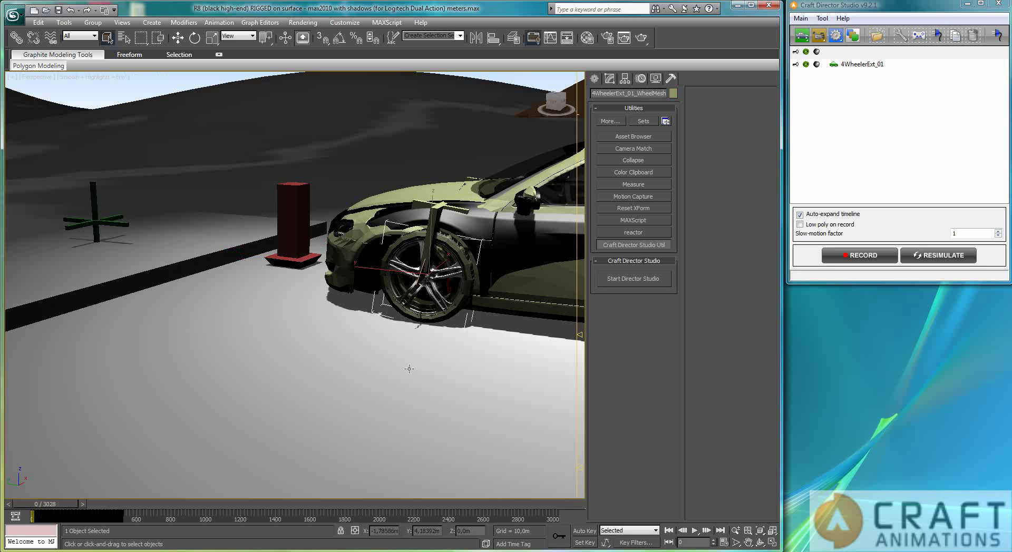
right_click_drag(113, 516, 519, 514, "ctrl+alt")
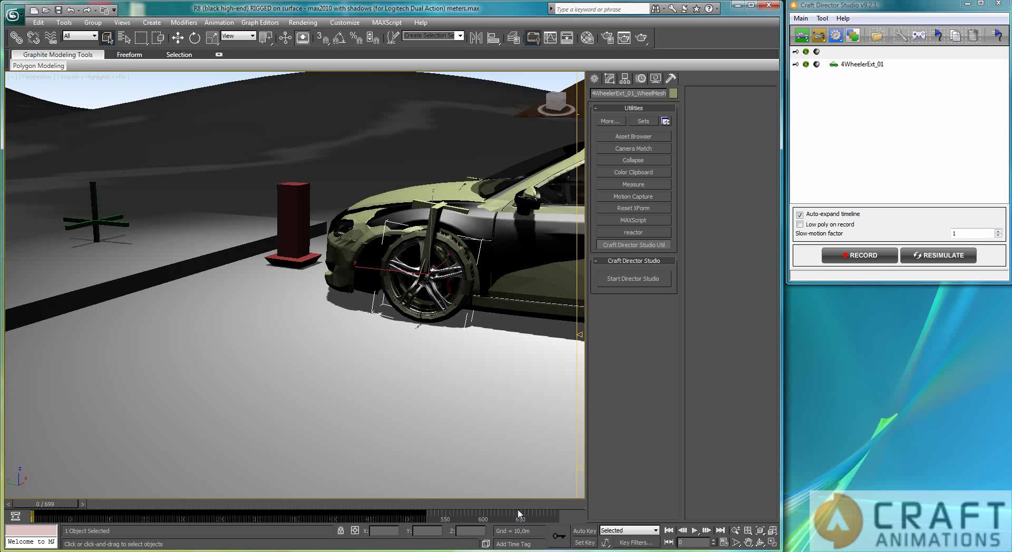
right_click_drag(197, 520, 544, 501, "ctrl+alt")
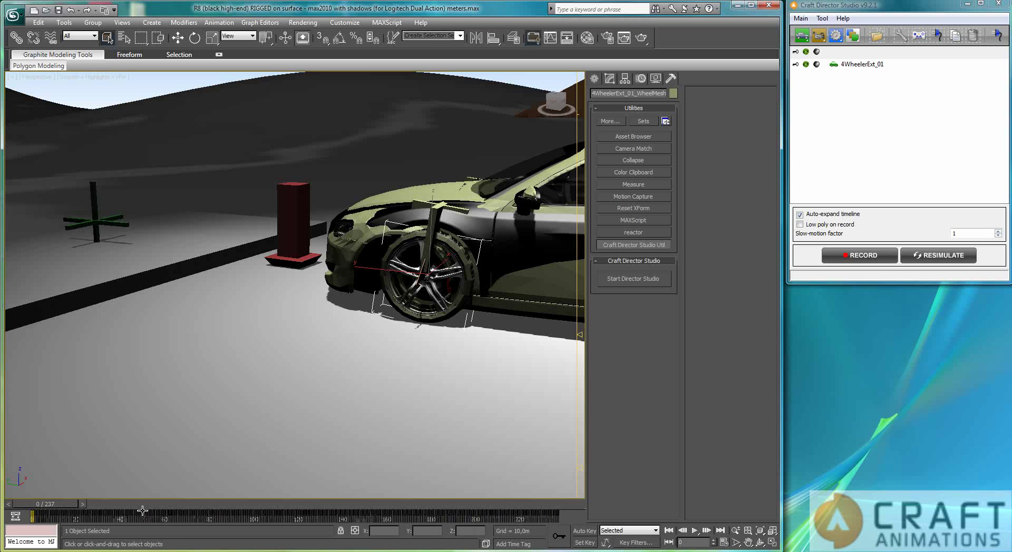
right_click_drag(143, 510, 428, 513, "ctrl+alt")
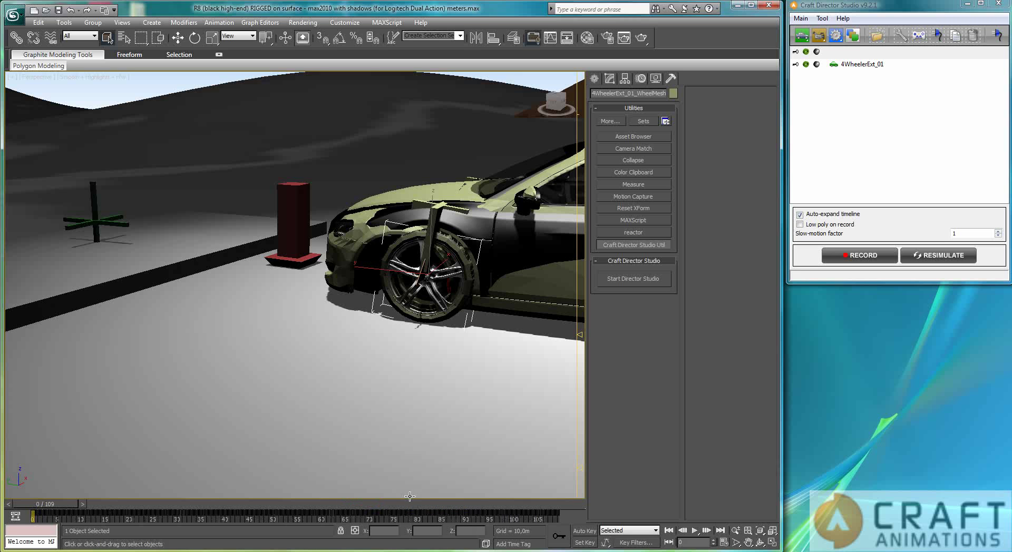
Step: Convert the front wheel's Razorback MoCap controller to PRS in the Motion panel, then reselect the wheel
left_click(640, 78)
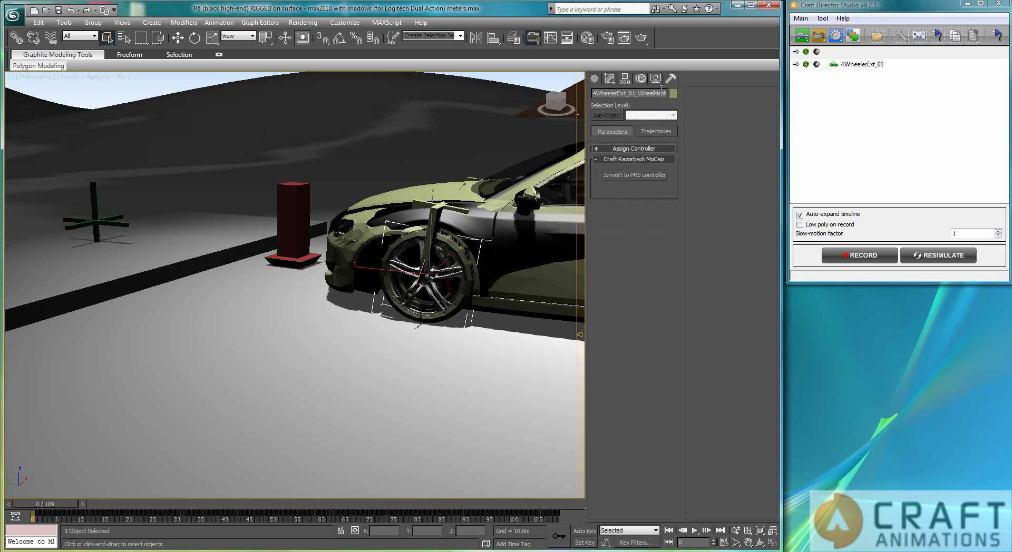
left_click(642, 176)
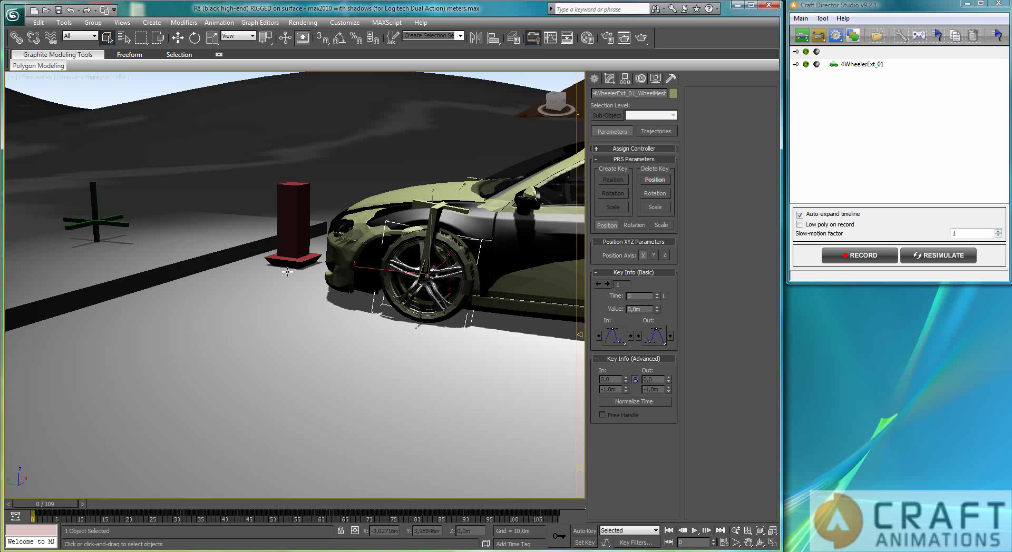
left_click(424, 319)
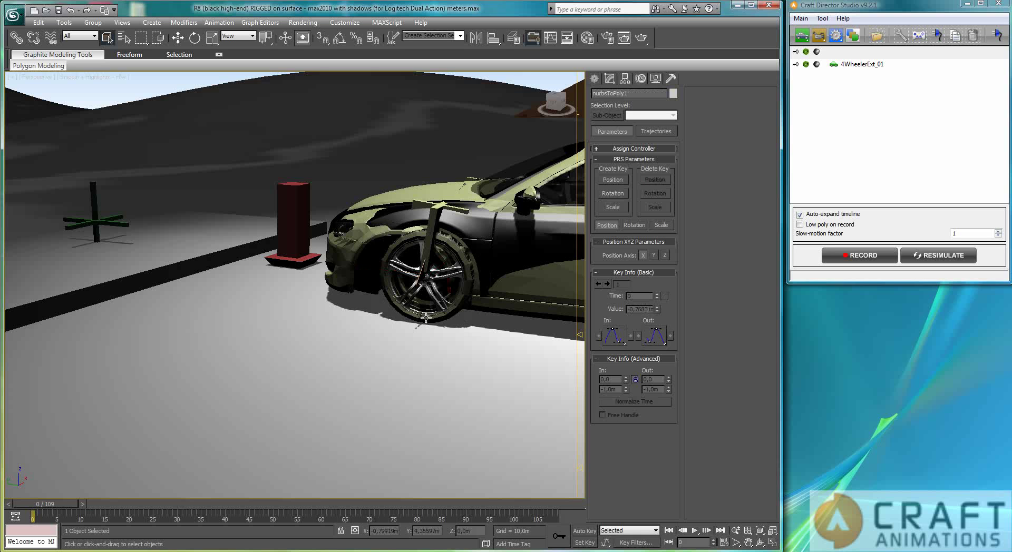
left_click(425, 318)
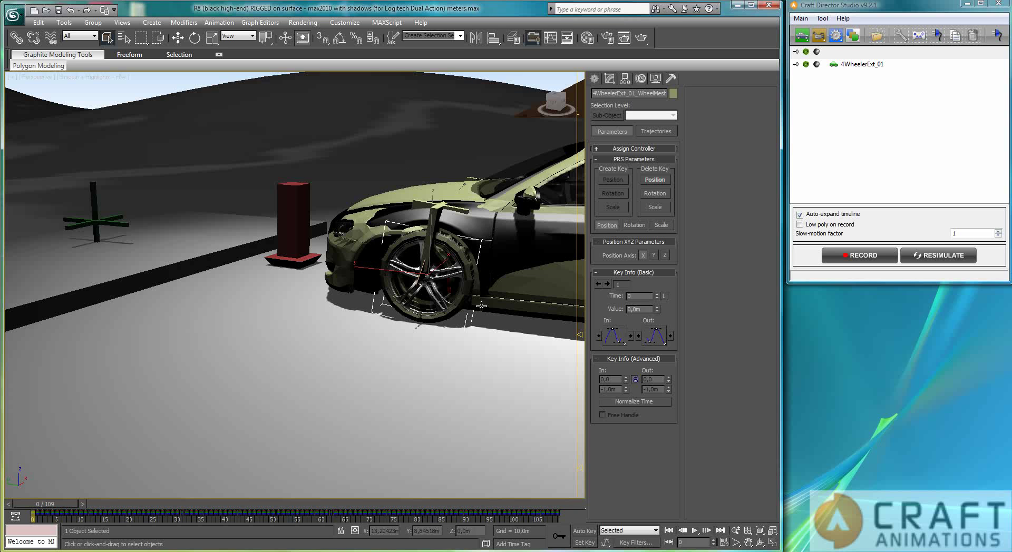
Step: In Craft Director Studio Preferences, convert all controllers to the default PRS controller and close
left_click(800, 18)
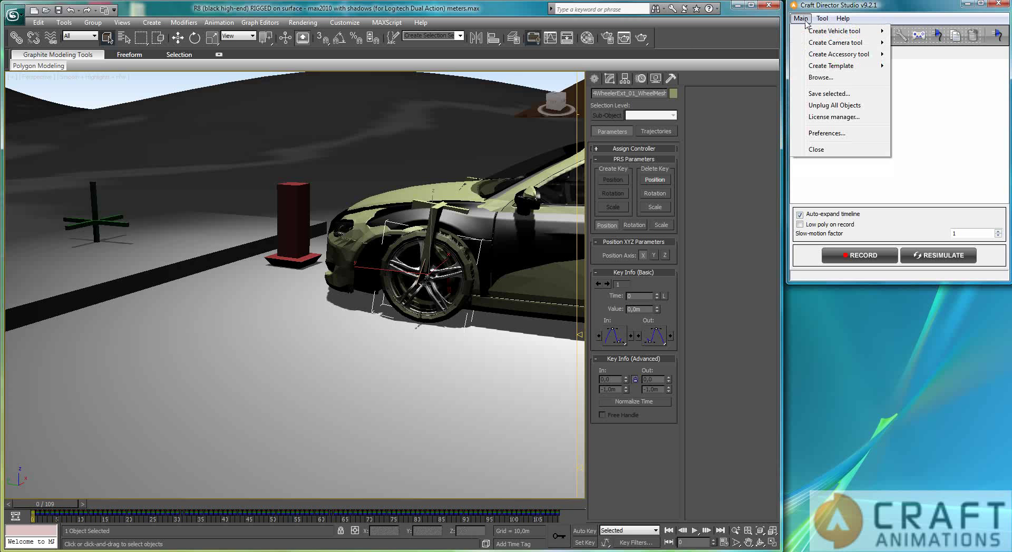
left_click(835, 133)
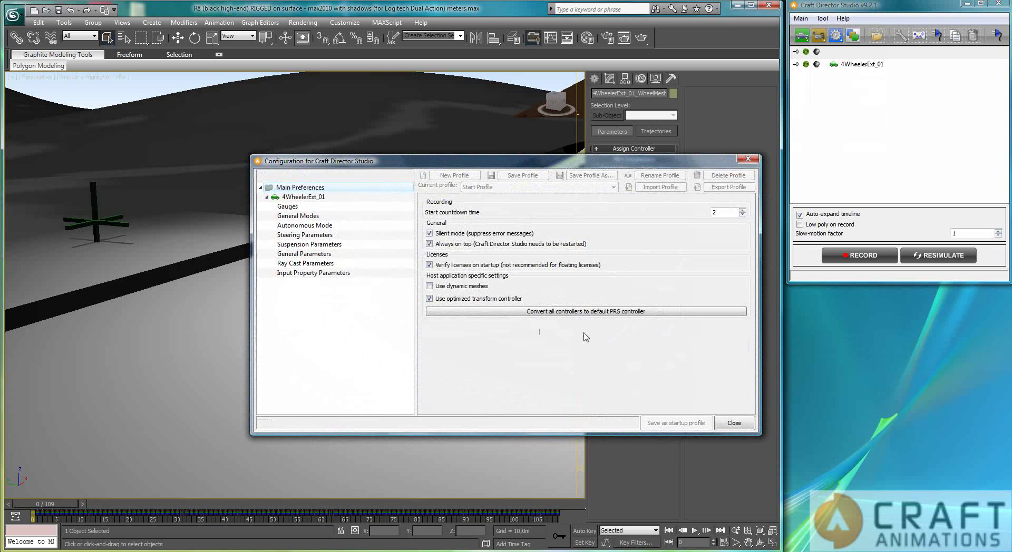
left_click(569, 312)
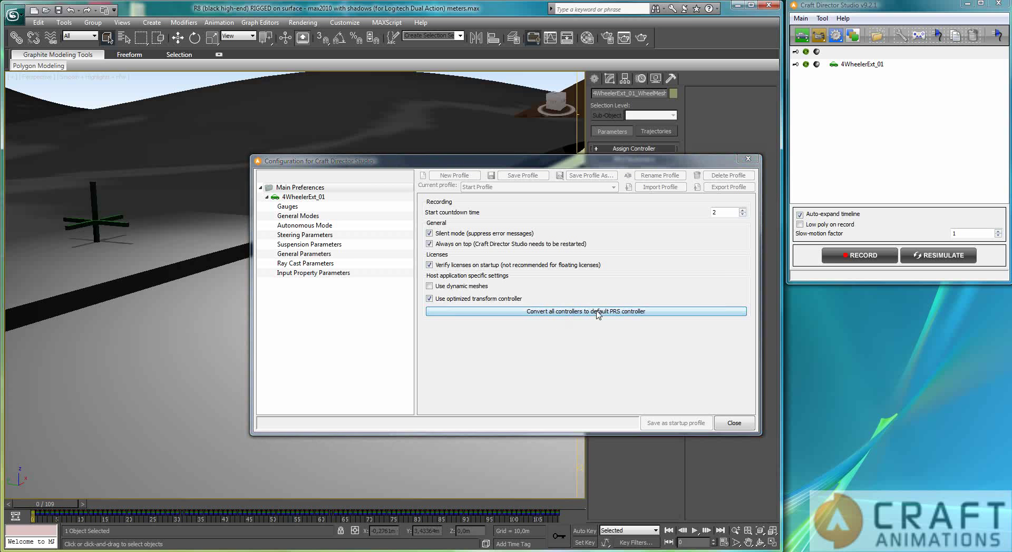
left_click(748, 160)
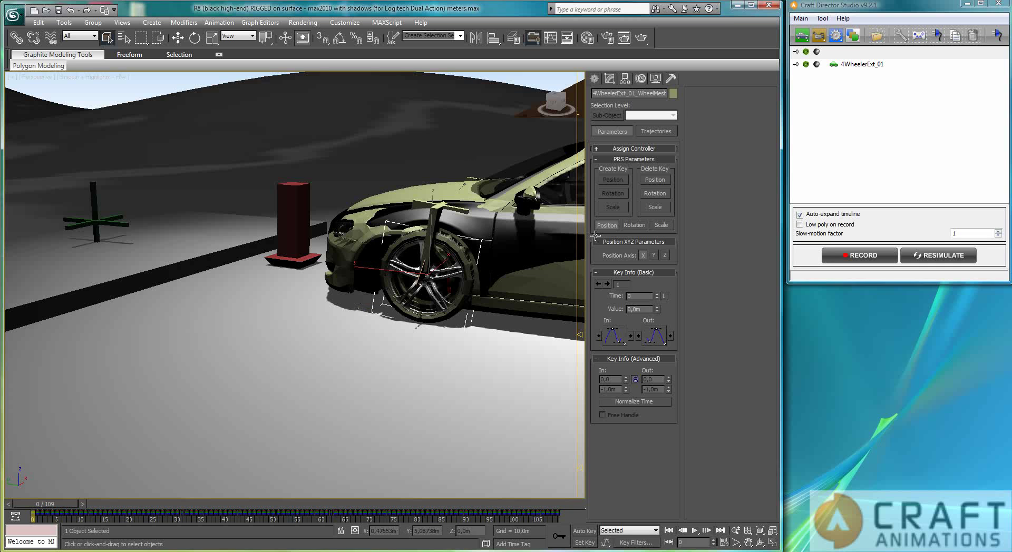
Step: Select the car body and extend the animation end time to 556 frames
left_click(558, 293)
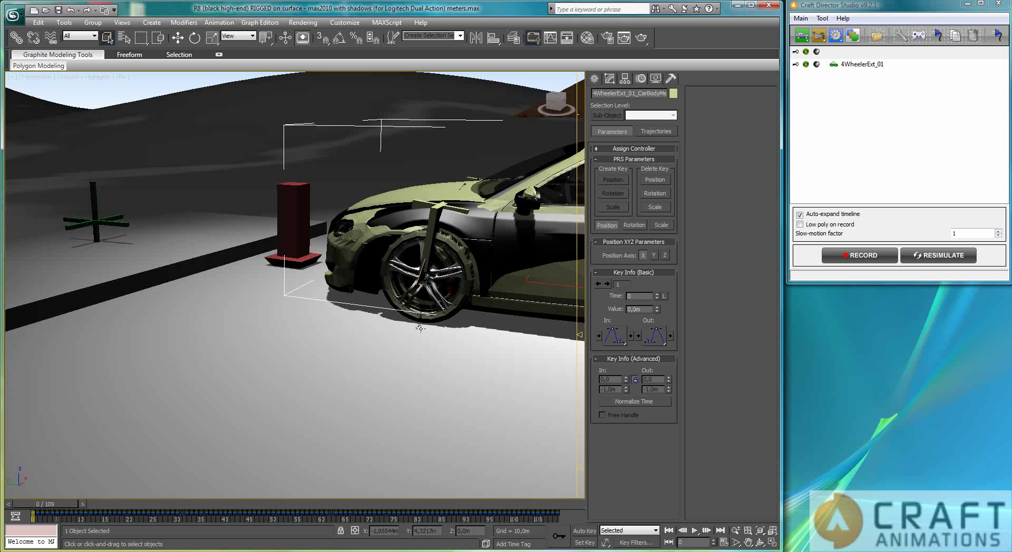
left_click_drag(53, 501, 702, 541)
right_click_drag(532, 516, 348, 516, "ctrl+alt")
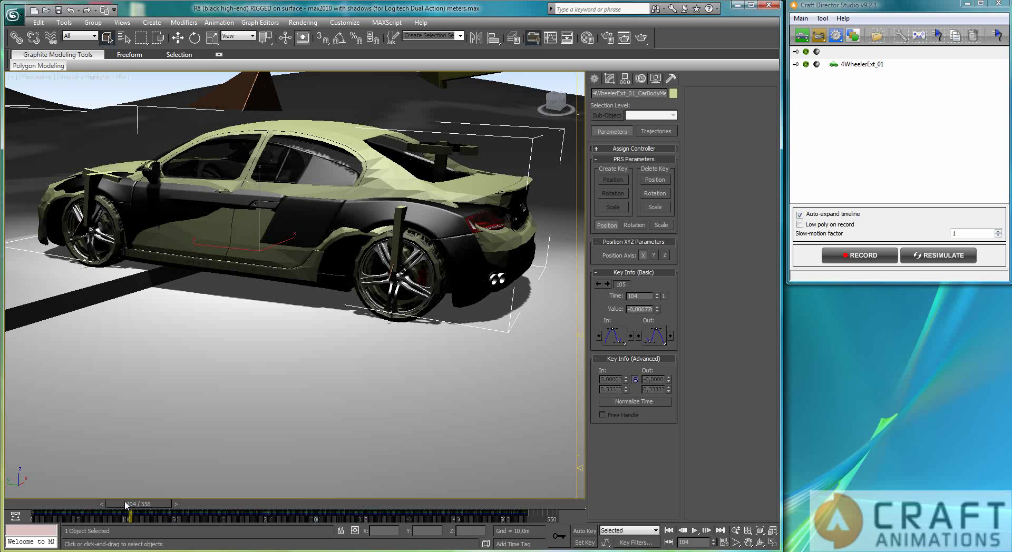
left_click_drag(131, 505, 289, 502)
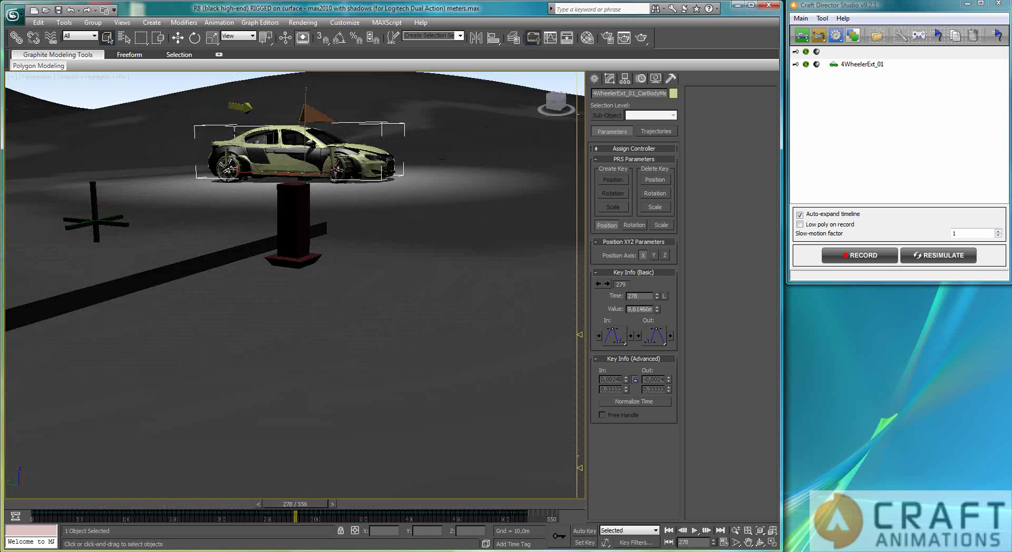
Step: Play the car's jump animation, stop it, rewind to frame 0 and select the front wheel
left_click(694, 532)
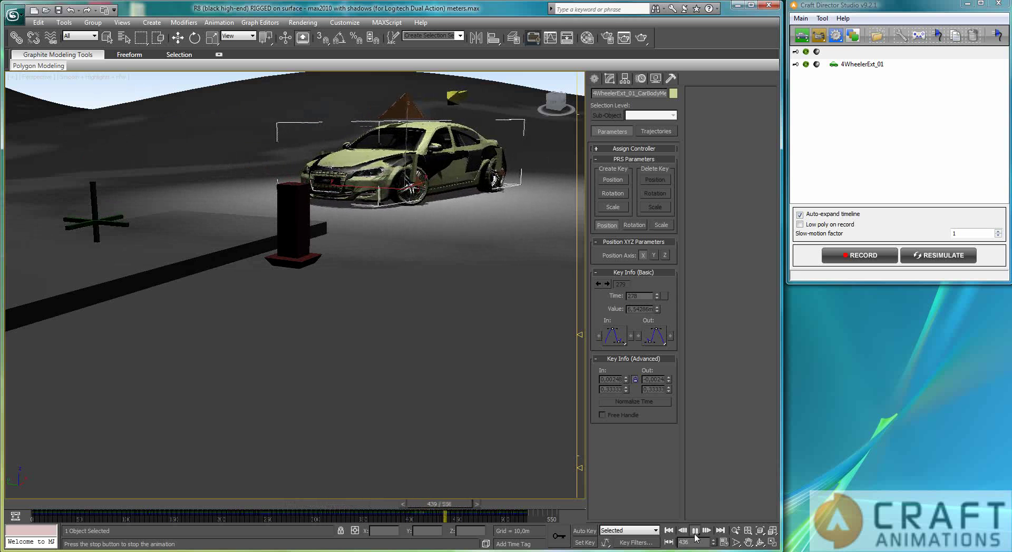
left_click(694, 531)
left_click(668, 530)
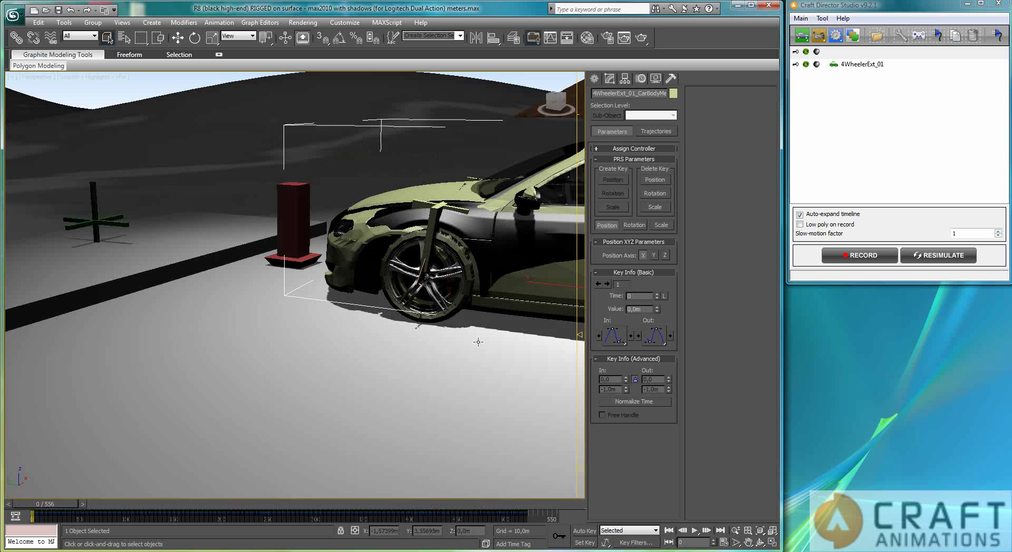
left_click(436, 306)
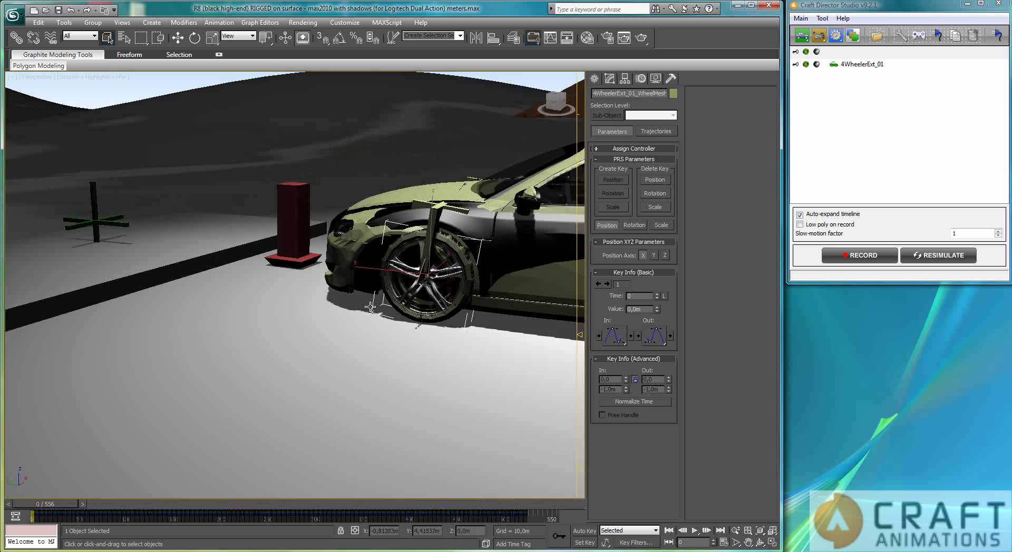
left_click(260, 22)
Step: Open the Track View Curve Editor, enlarge it and zoom out to show the whole wheel curve
left_click(282, 35)
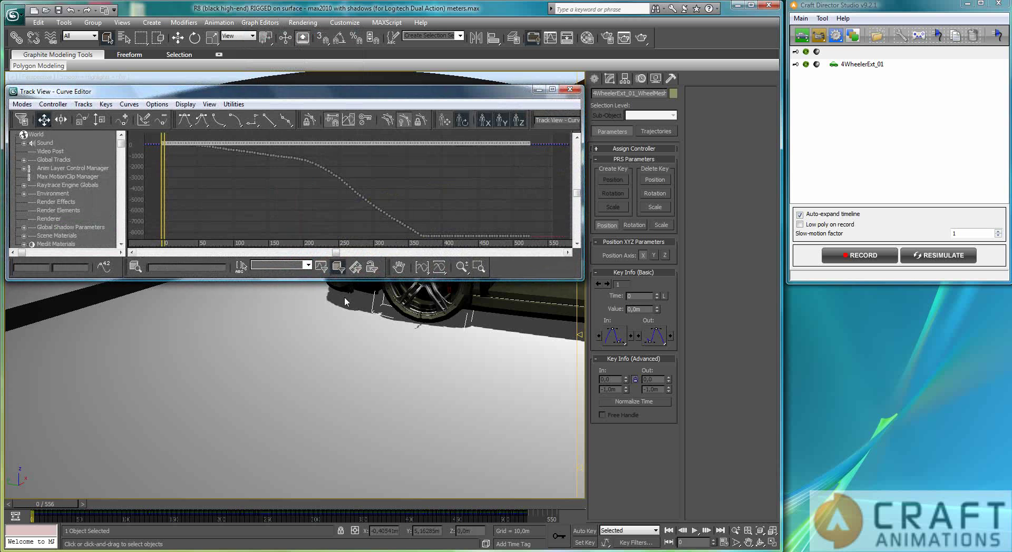
left_click_drag(341, 279, 354, 491)
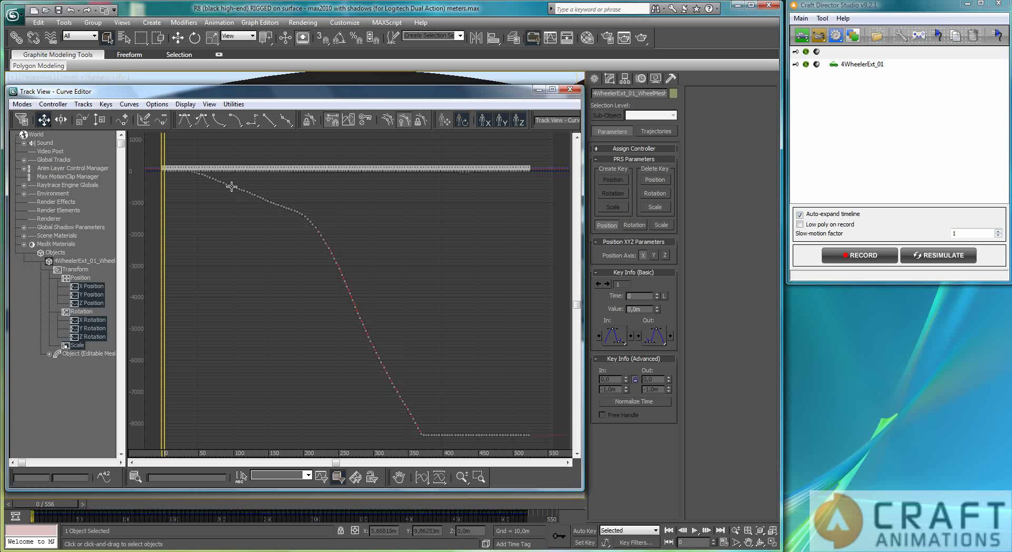
scroll(300, 215, "up", 6)
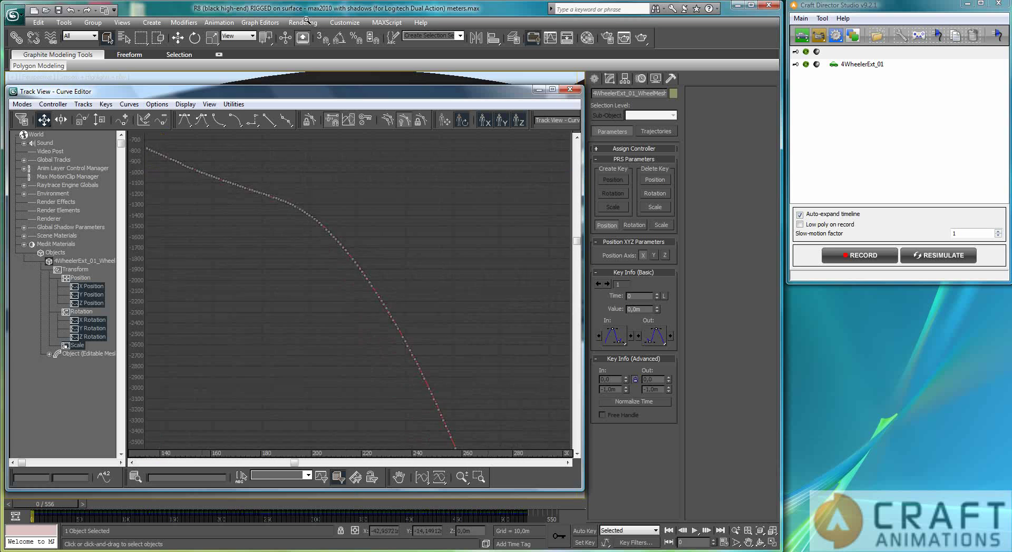
left_click_drag(365, 313, 352, 417)
Step: Select and drag curve keys near frame 161, undoing the resulting bump
left_click_drag(281, 303, 333, 258)
left_click(252, 226)
left_click(106, 104)
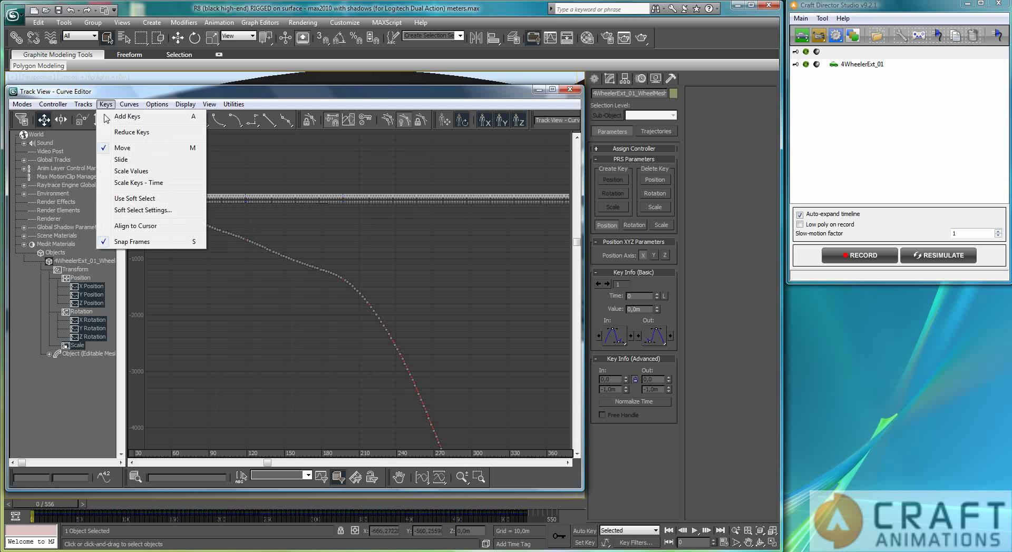
key("Escape")
left_click(106, 104)
key("Escape")
left_click_drag(298, 259, 299, 252)
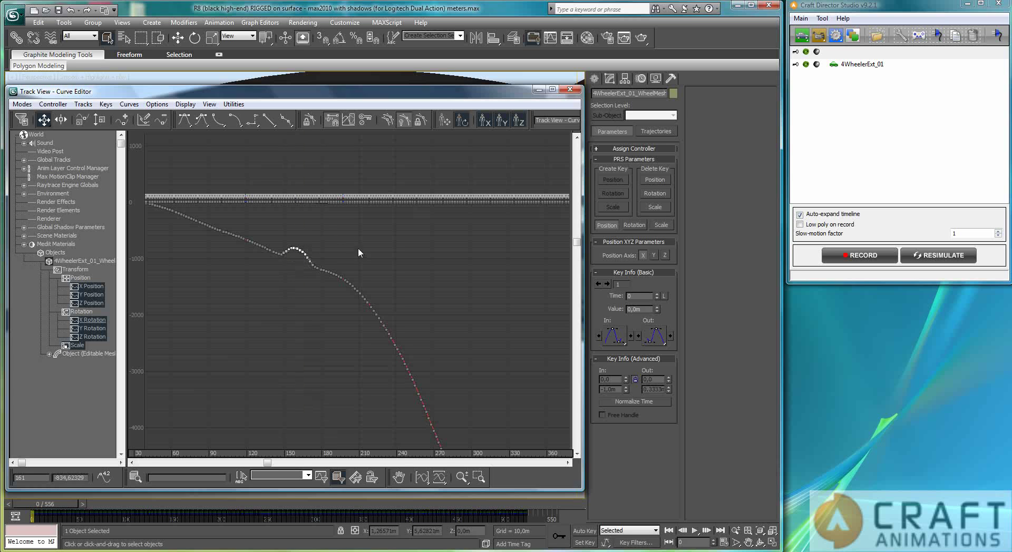
key("ctrl+z")
Step: Flatten the raised keys near frame 167 back onto the curve and close the Curve Editor
left_click_drag(307, 183, 306, 175)
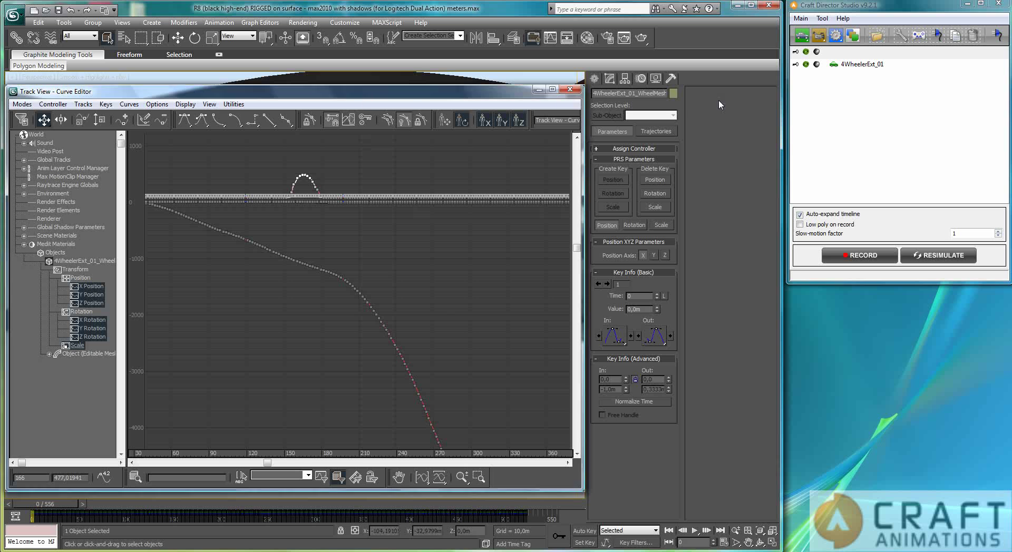
left_click_drag(364, 92, 866, 113)
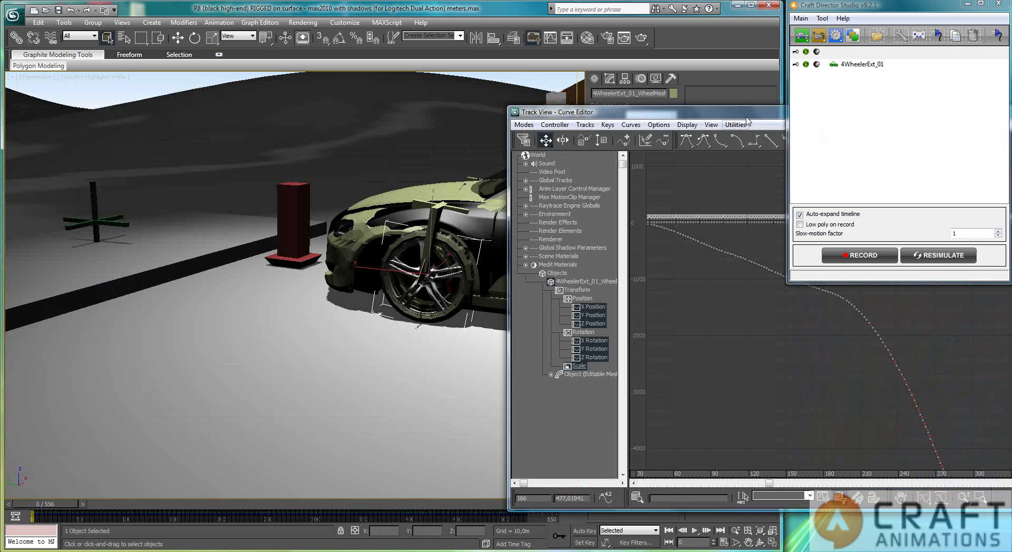
left_click_drag(747, 112, 412, 96)
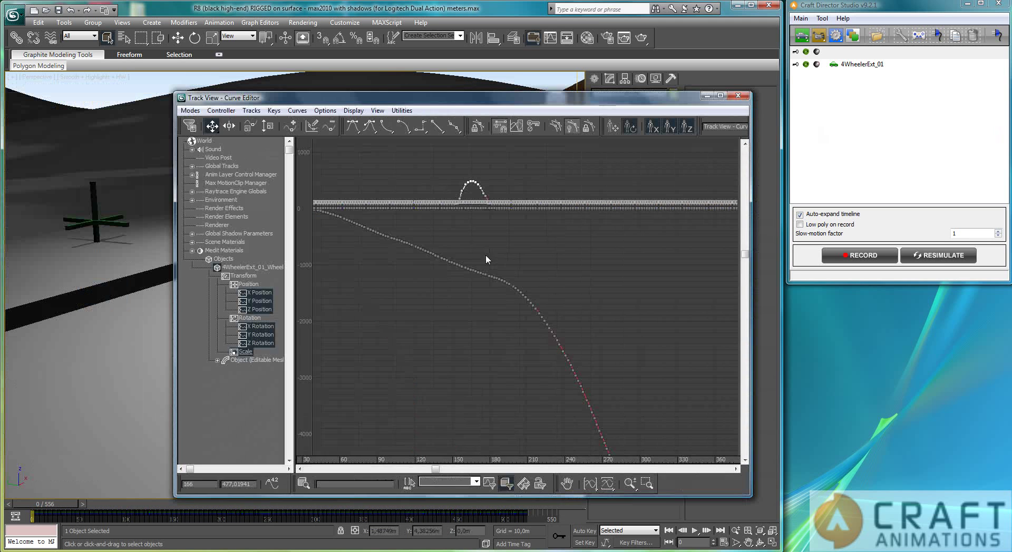
key("ctrl+z")
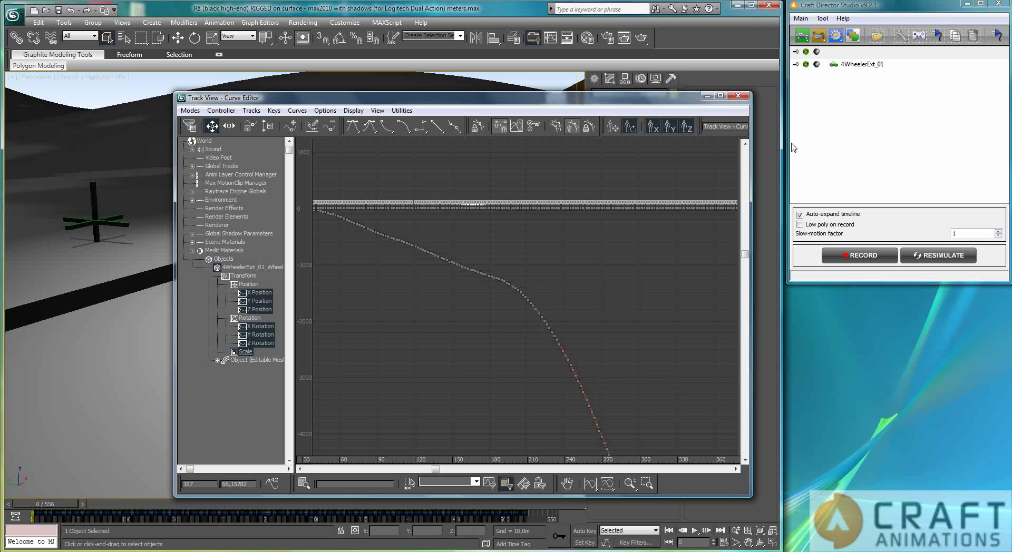
left_click(738, 98)
left_click(738, 97)
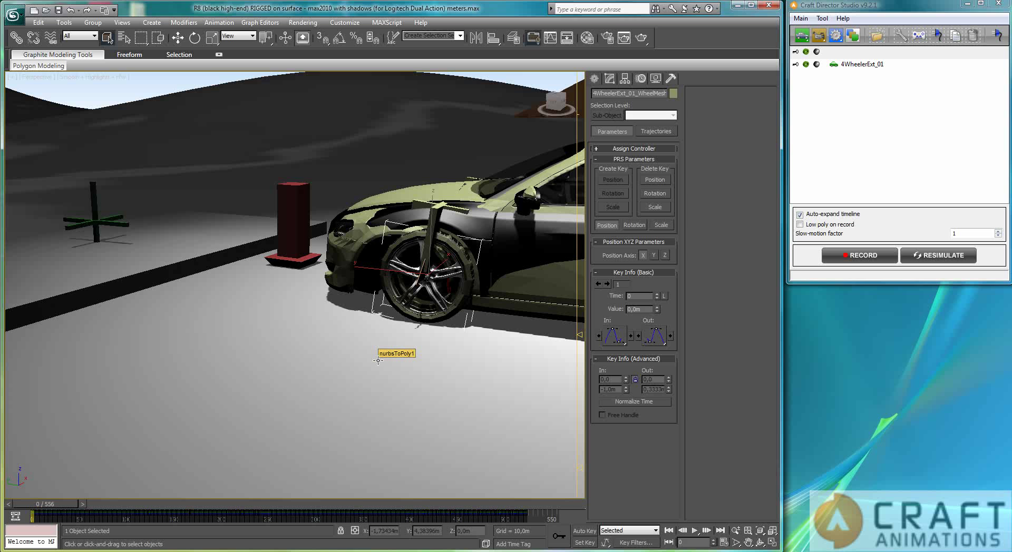
left_click(259, 22)
left_click(289, 35)
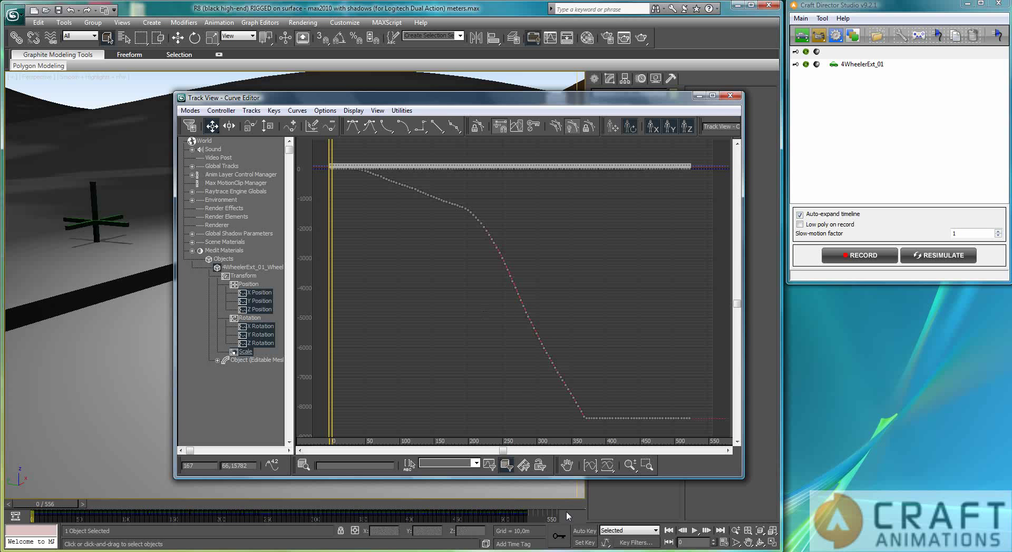
left_click(729, 96)
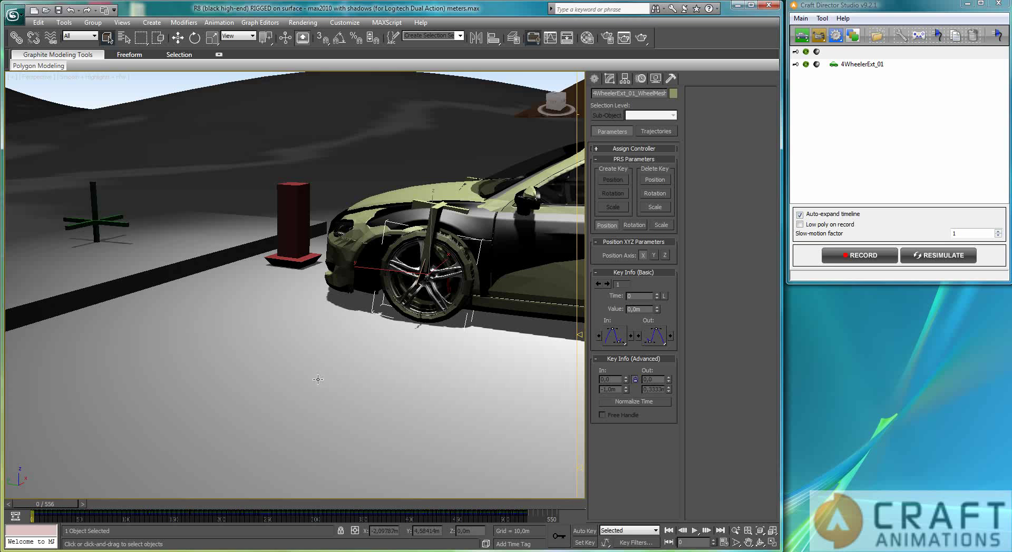
Step: Frame the selected wheel, then zoom extents to show the whole scene
key("z")
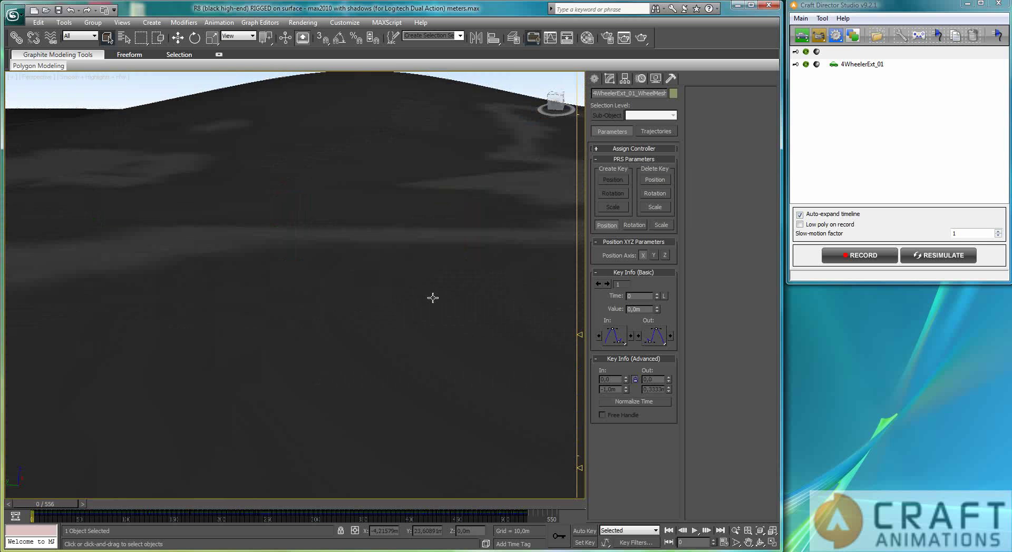
key("shift+z")
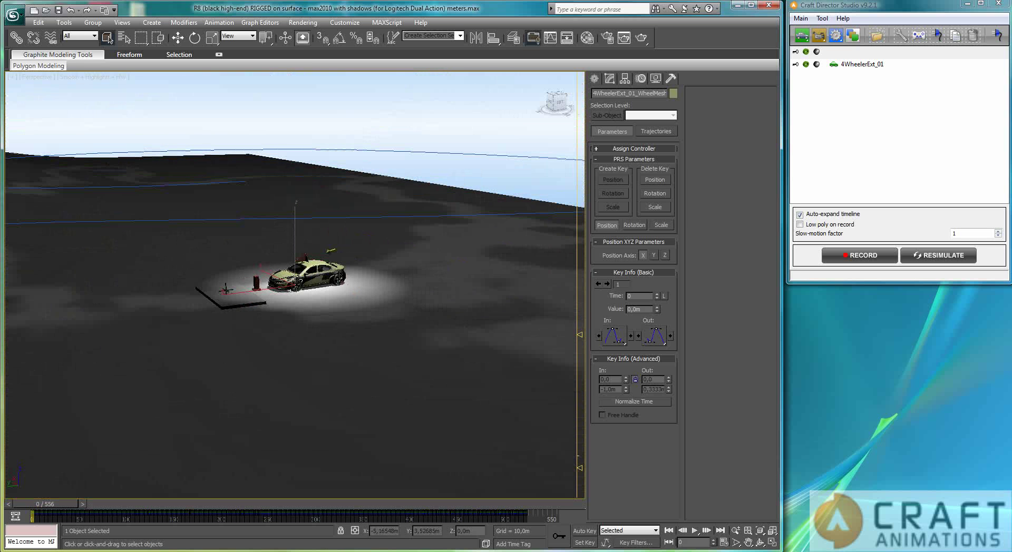
Step: Select the External Force object and add a Firepower accessory from Craft Accessories
left_click(328, 251)
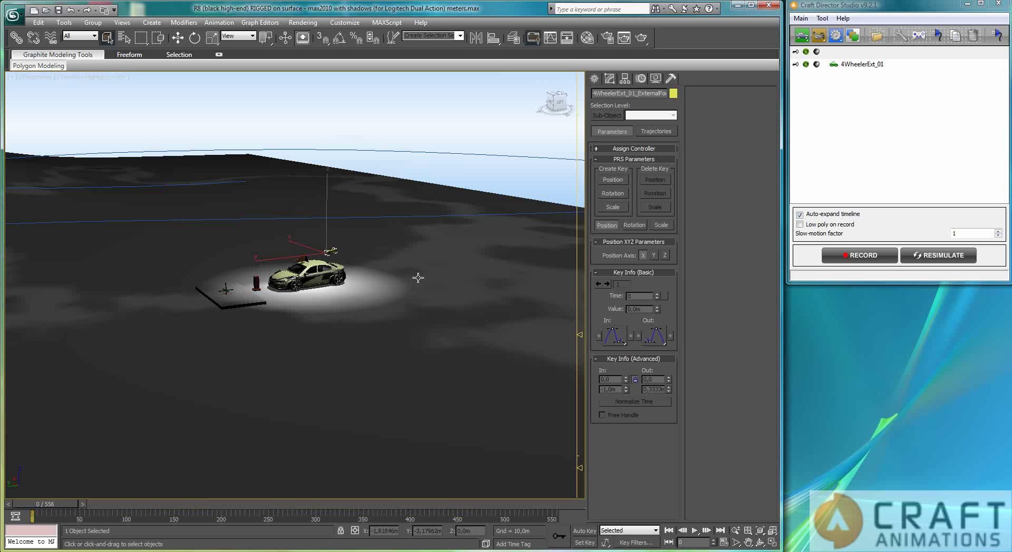
left_click(835, 35)
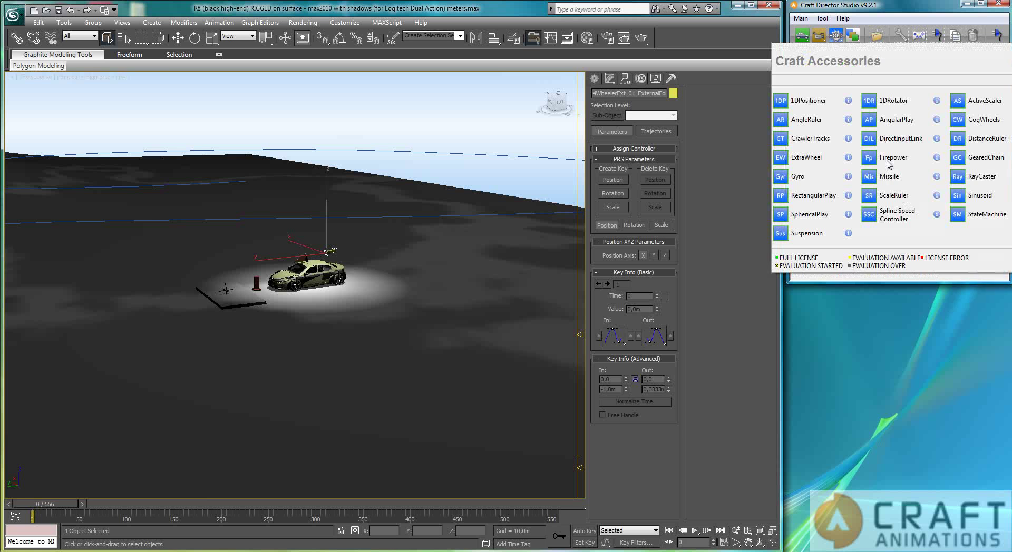
left_click(890, 158)
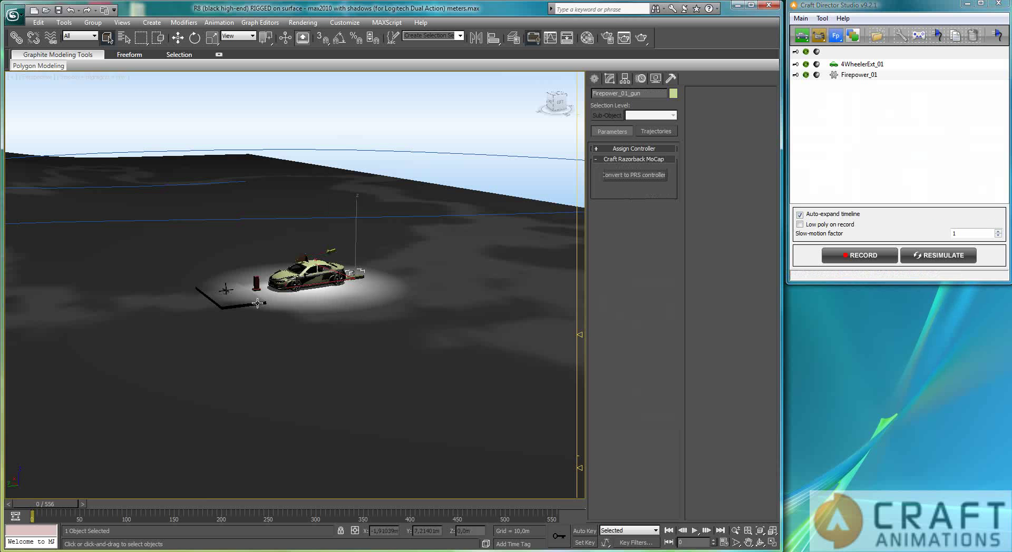
middle_click_drag(278, 286, 310, 248, "alt")
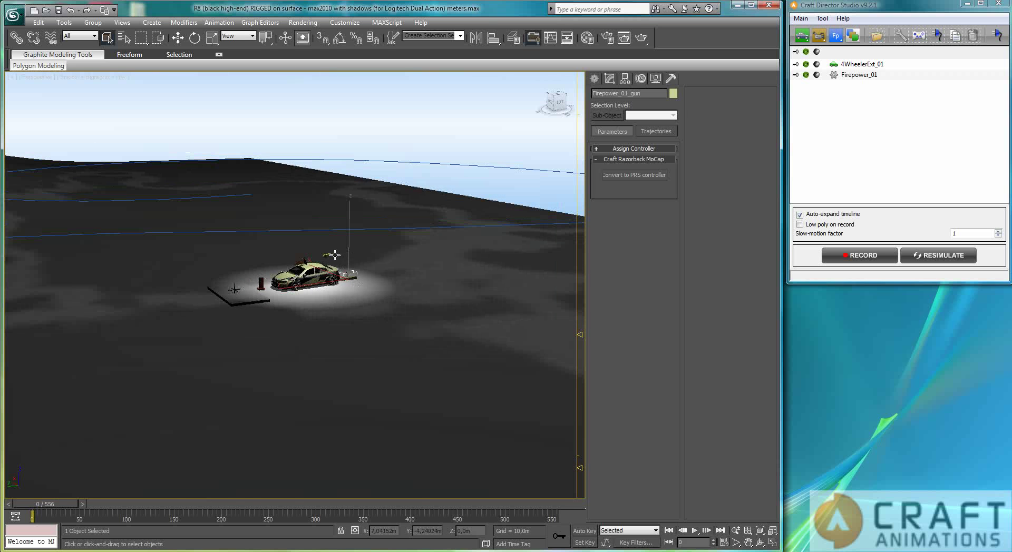
Step: Move the external force arrow left along Y to the car's end and rotate it upward about X
left_click(328, 256)
key("z")
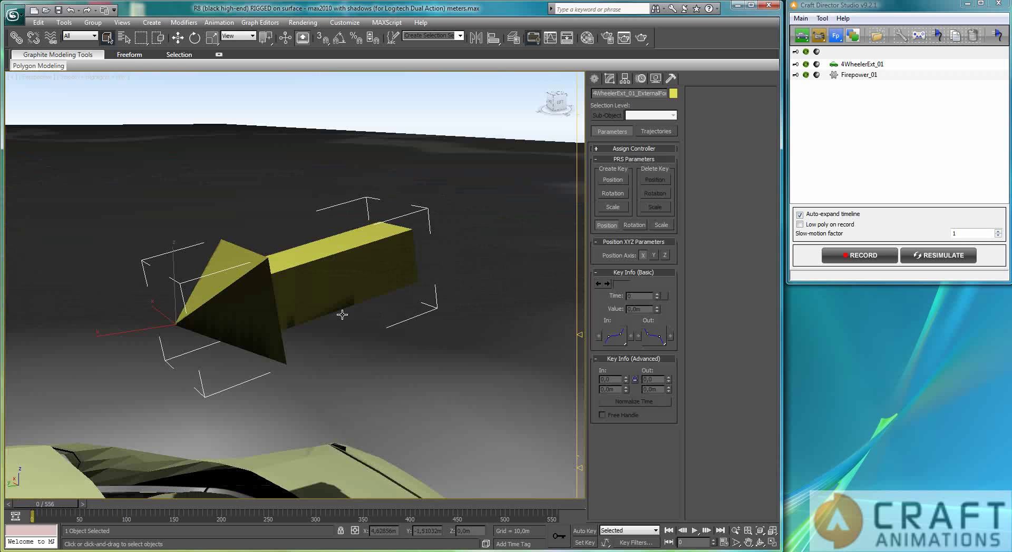
scroll(342, 314, "down", 6)
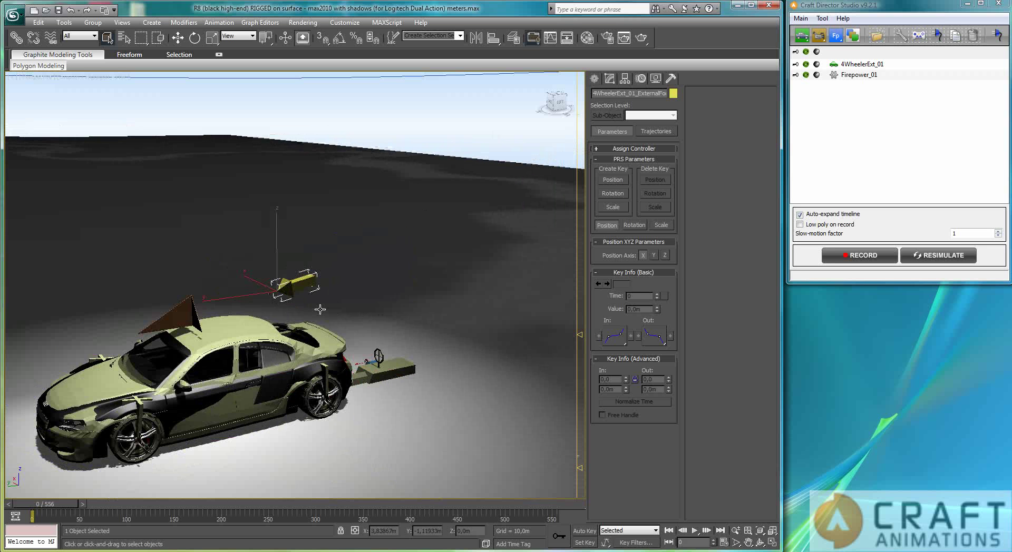
key("w")
left_click_drag(198, 297, 11, 326)
key("e")
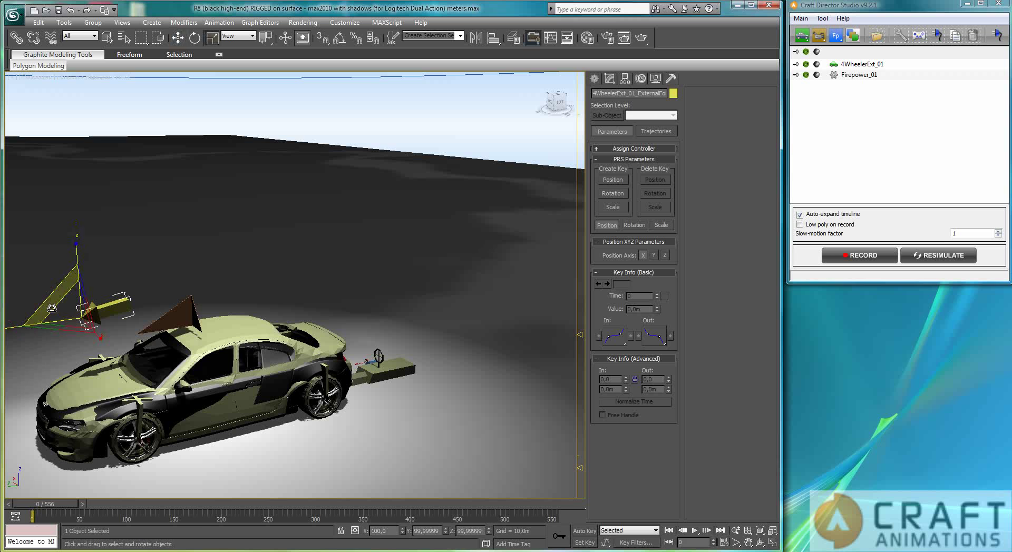
left_click_drag(38, 278, 173, 252)
Step: Set 4WheelerExt_01's suspension Maximum Forward and Side Tilt Angles to 0,1 and close
left_click(869, 67)
double_click(868, 67)
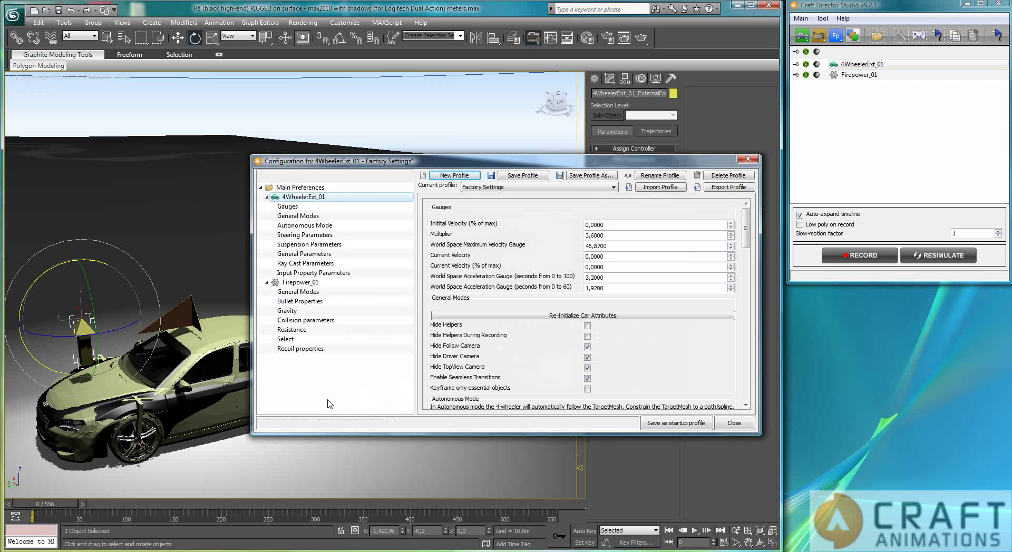
left_click(305, 246)
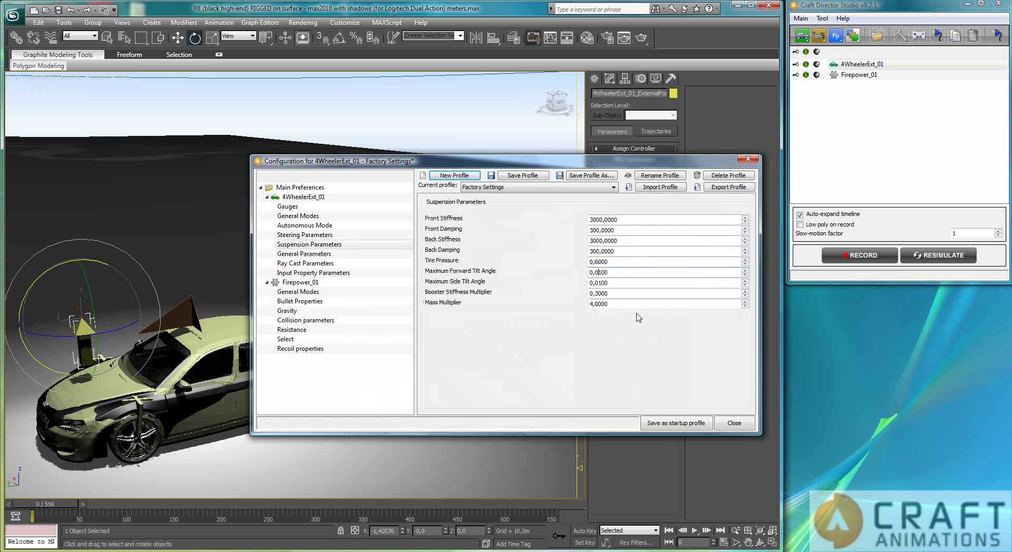
key("Delete")
left_click(599, 283)
key("Delete")
left_click(738, 422)
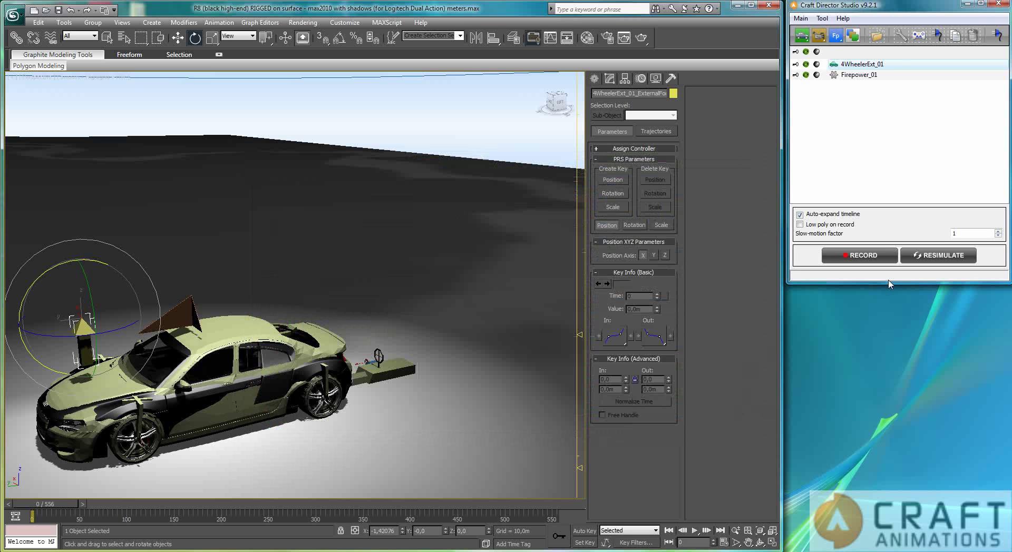
Step: Bind 4WheelerExt_01's Gas Pedal to the gamepad X Axis
left_click(918, 36)
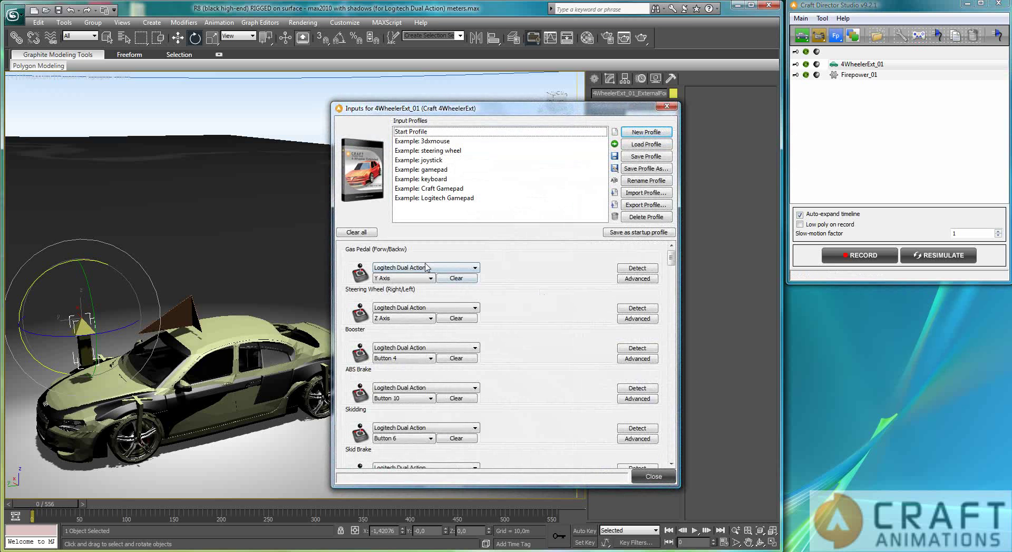
left_click(652, 270)
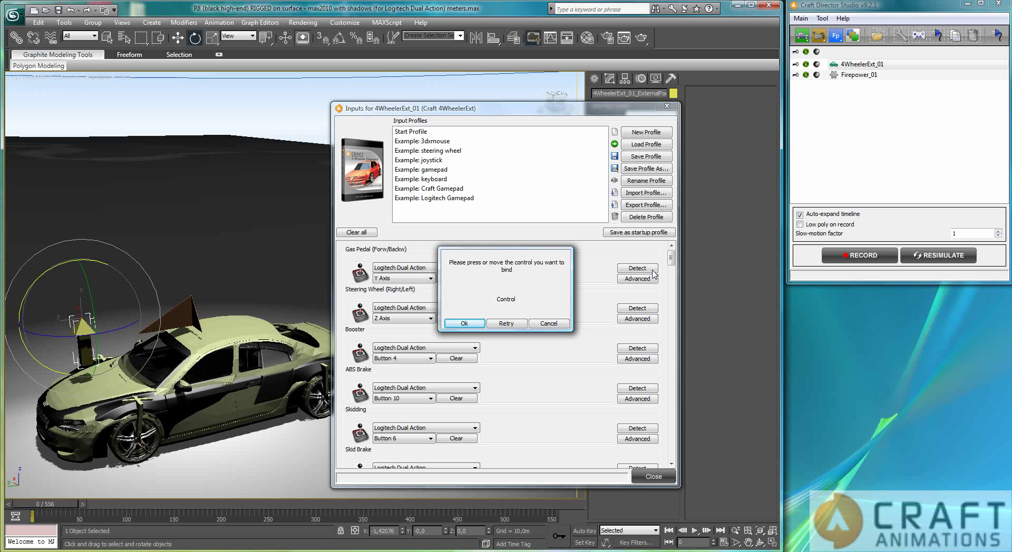
left_click(465, 324)
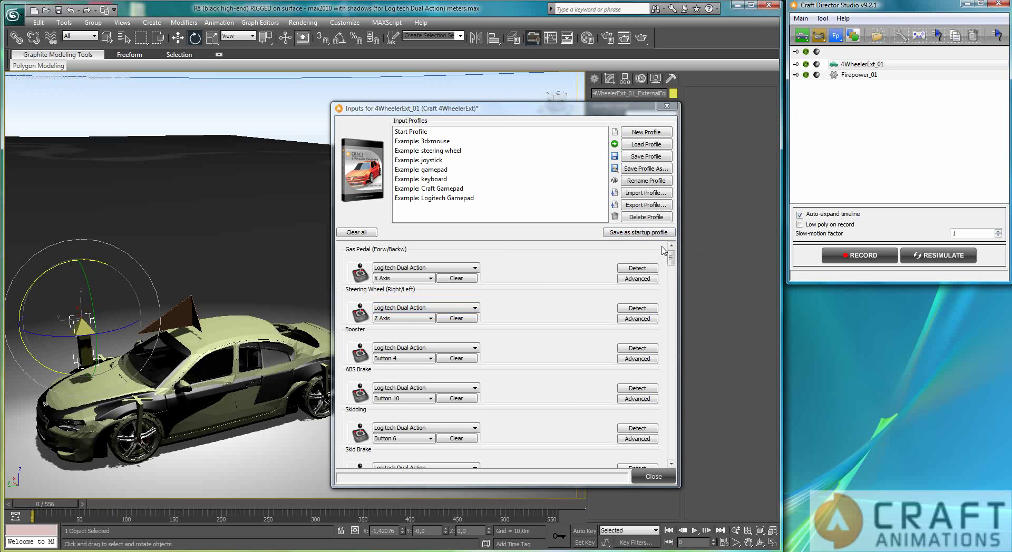
mouse_move(671, 257)
left_mouse_down()
mouse_move(673, 287)
mouse_move(672, 267)
left_mouse_up()
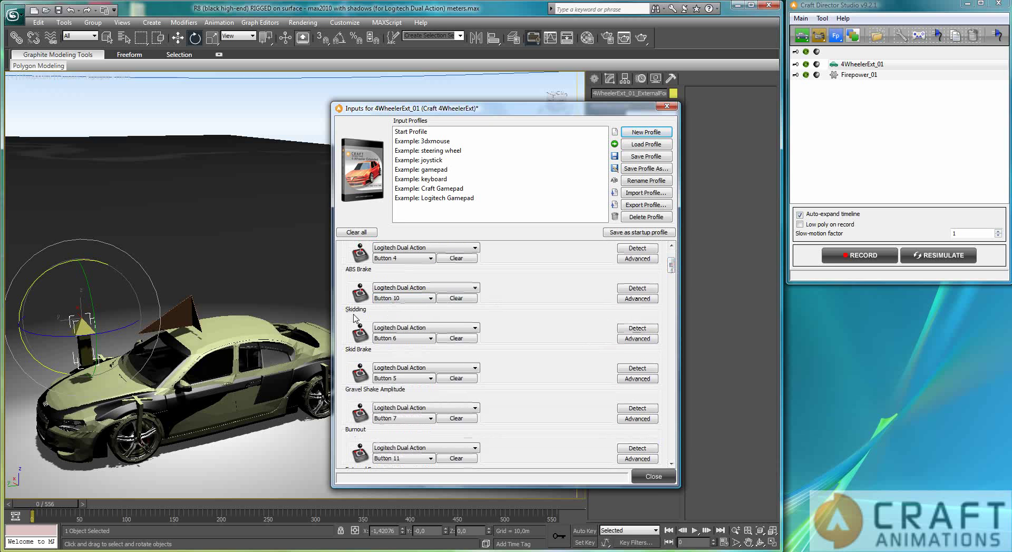
Step: Bind External Force to gamepad Z Rotation instead of Button 0, then close the bindings
scroll(355, 382, "down", 3)
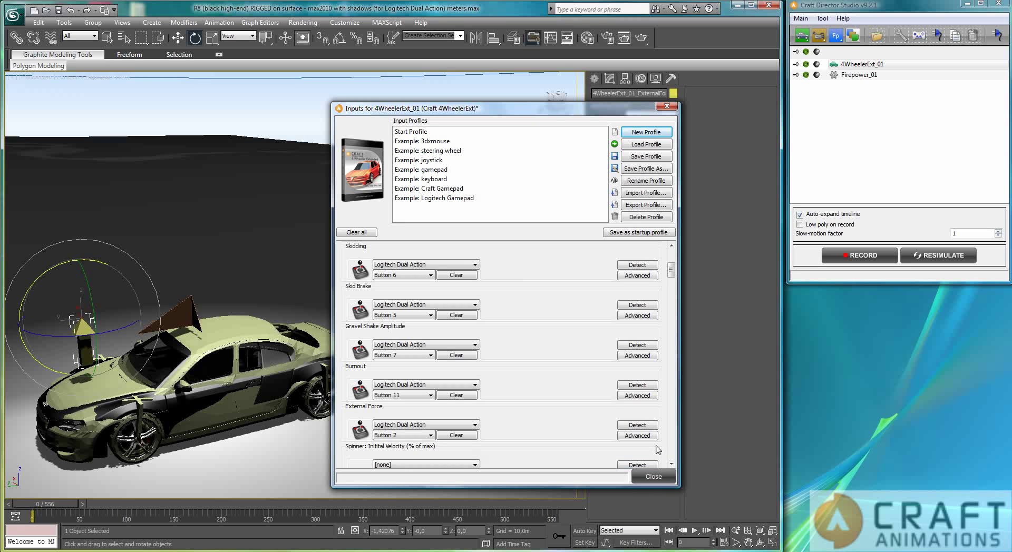
left_click(637, 426)
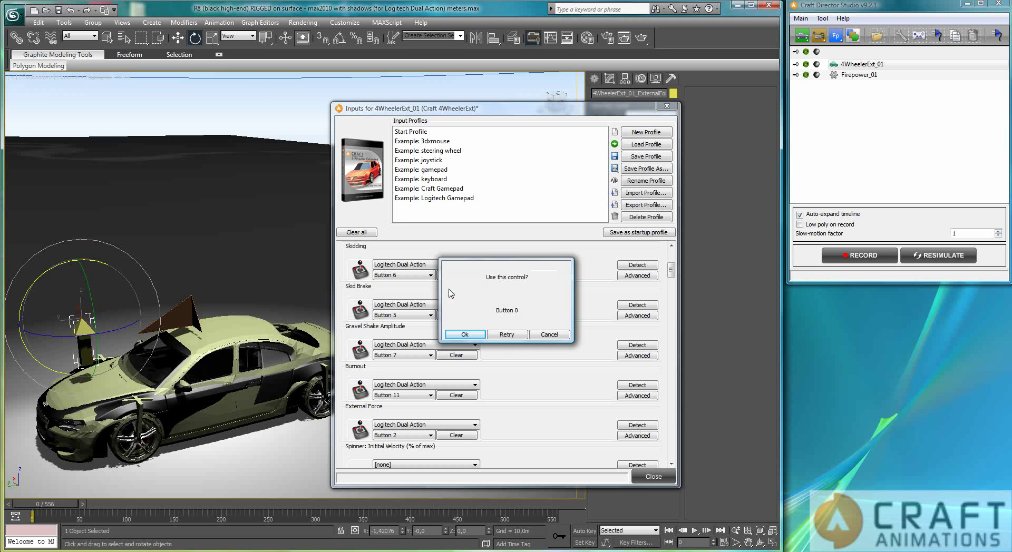
left_click(466, 334)
left_click(637, 426)
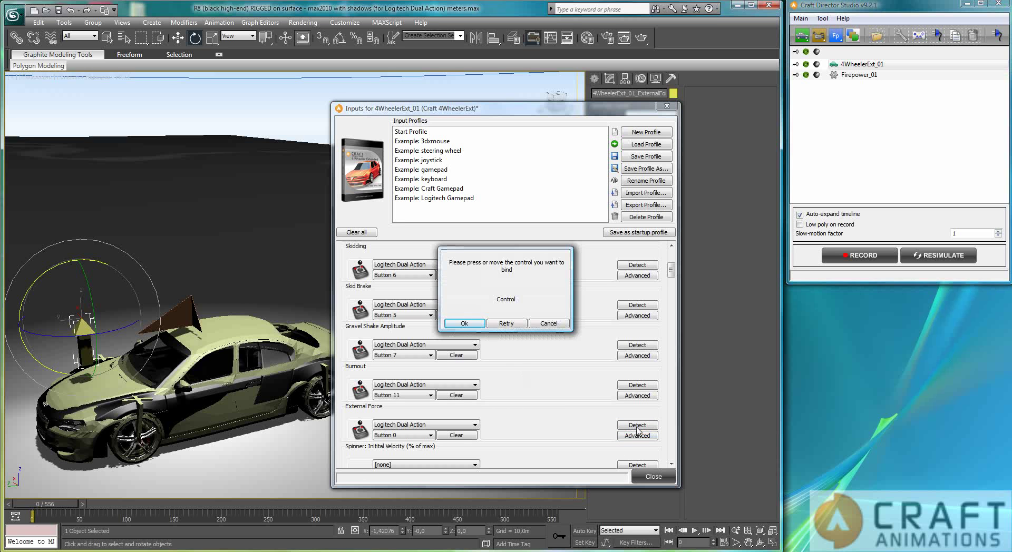
left_click(471, 324)
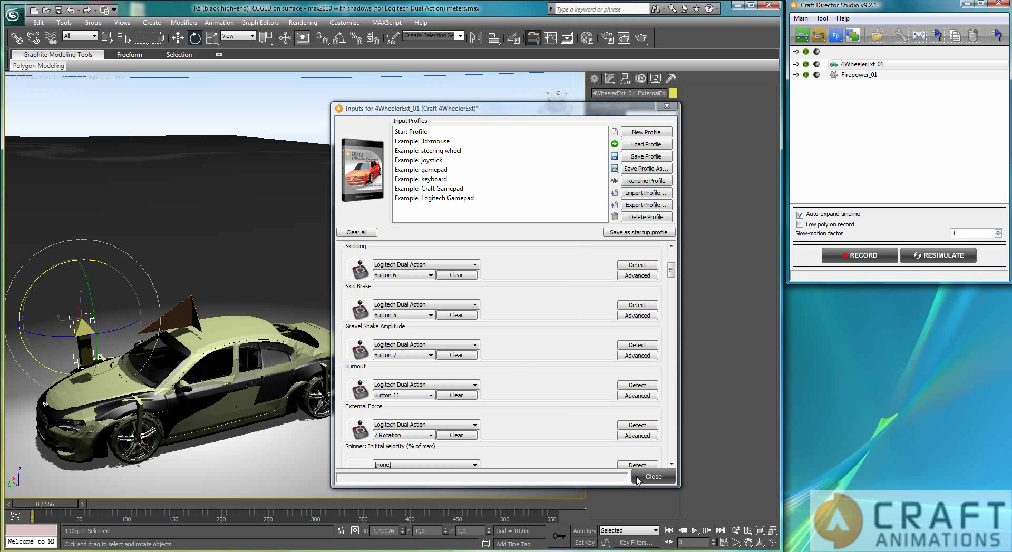
left_click(653, 477)
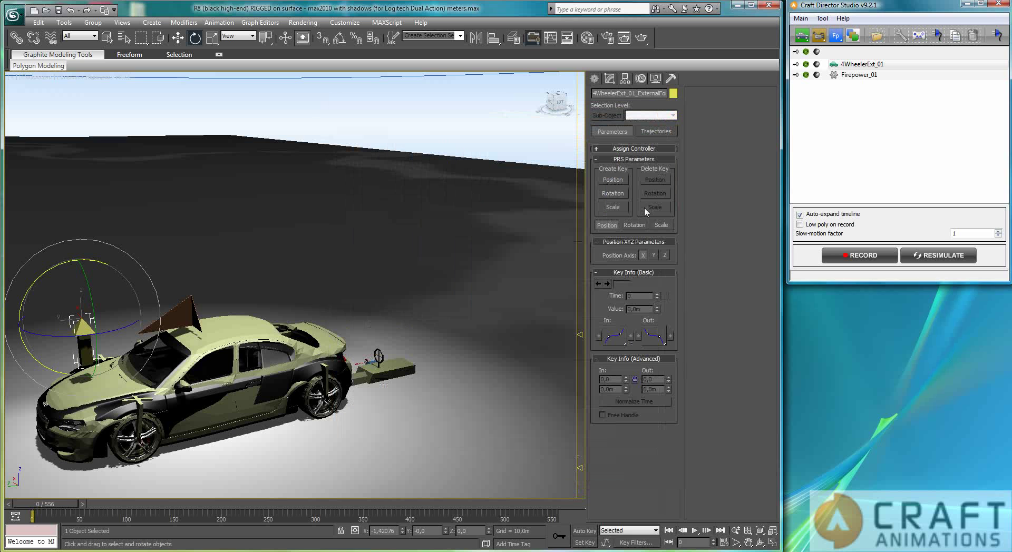
Step: Record a simulation while rotating the external force helper, stopping at frame 595
left_click(879, 259)
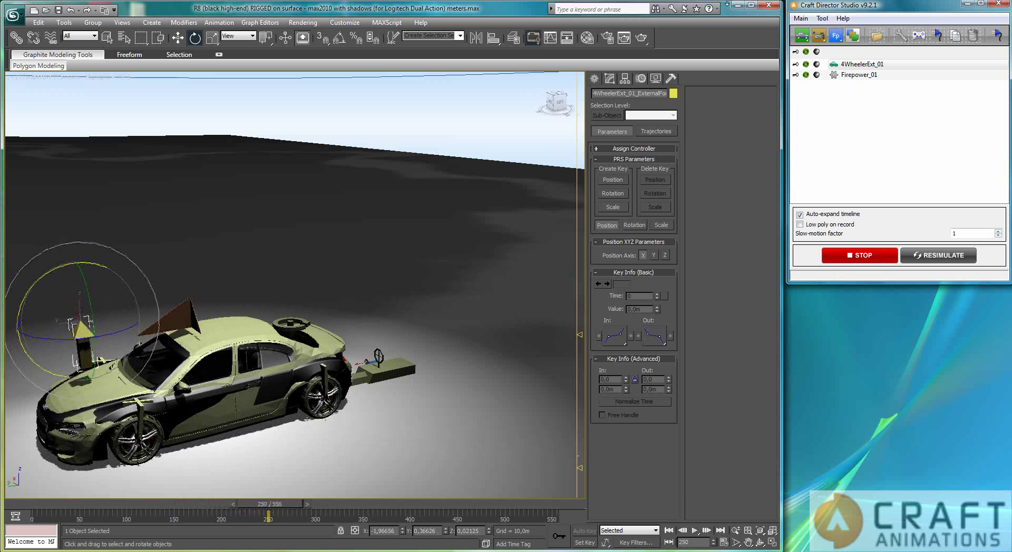
left_click_drag(79, 263, 82, 372)
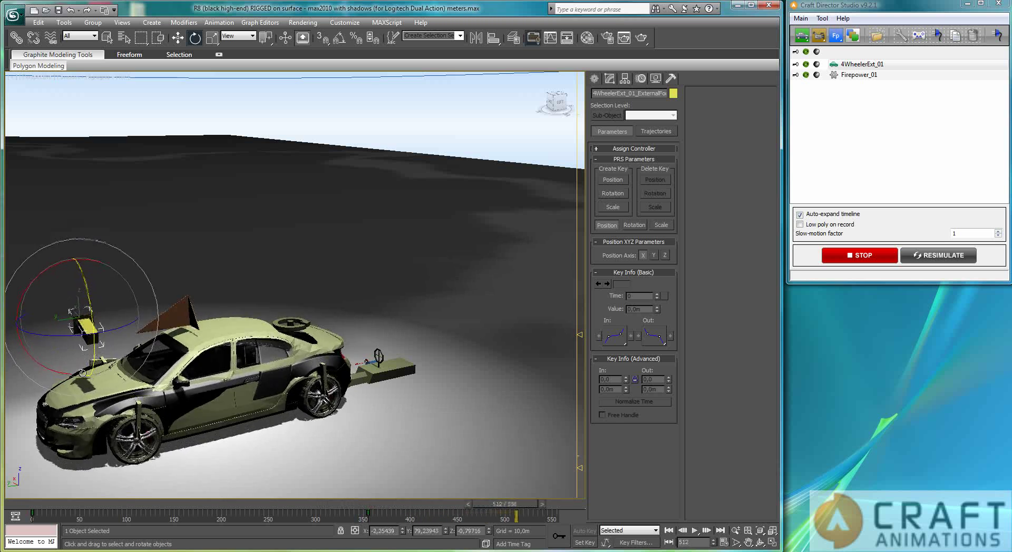
left_click(875, 258)
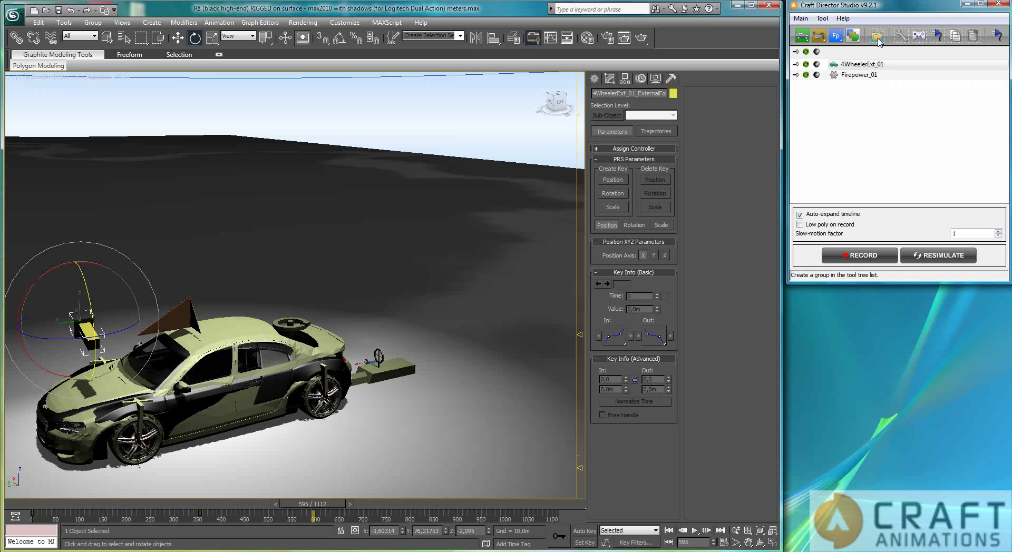
Step: Set 4WheelerExt_01's External Force source to Firepower_01's fire trigger
left_click(668, 530)
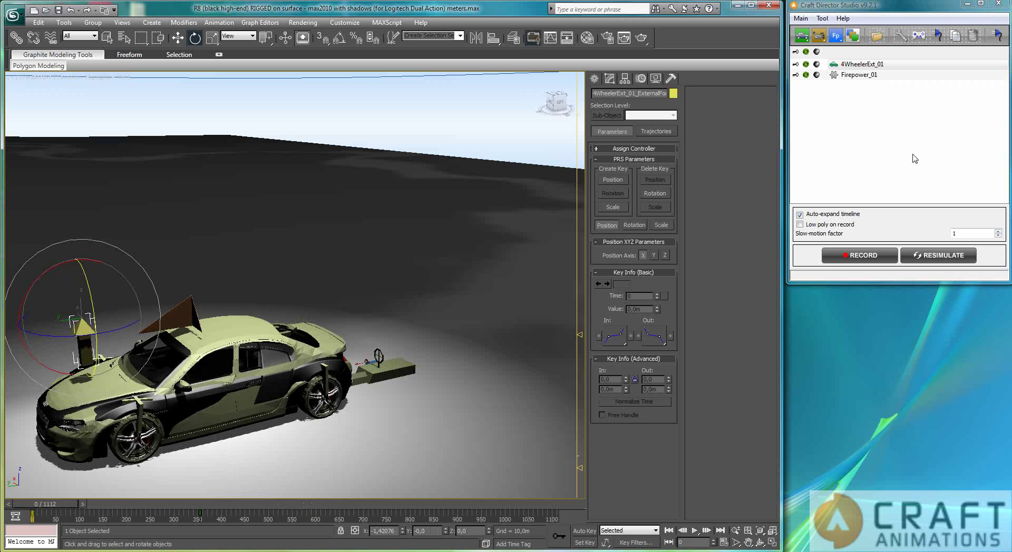
left_click(918, 35)
scroll(476, 416, "down", 5)
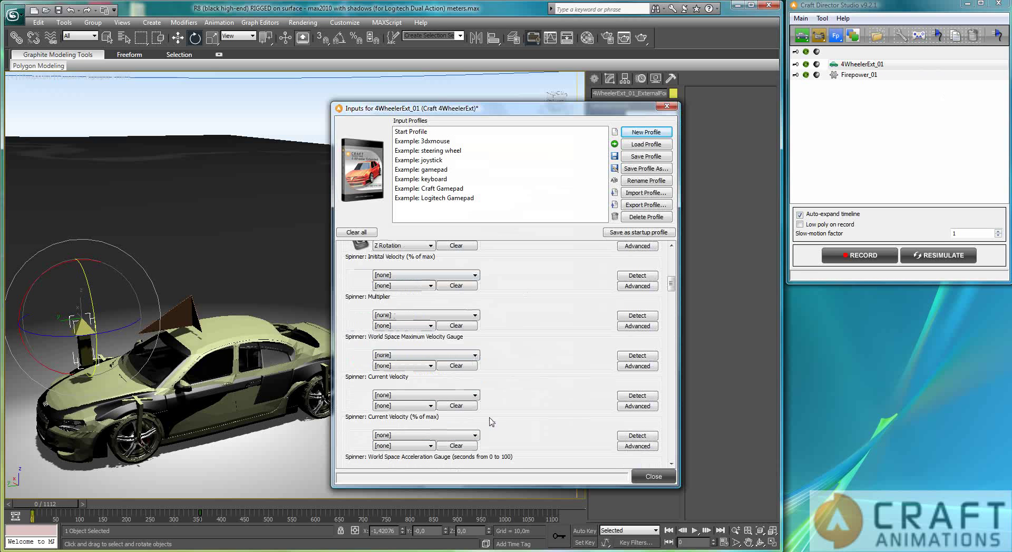
scroll(469, 358, "up", 2)
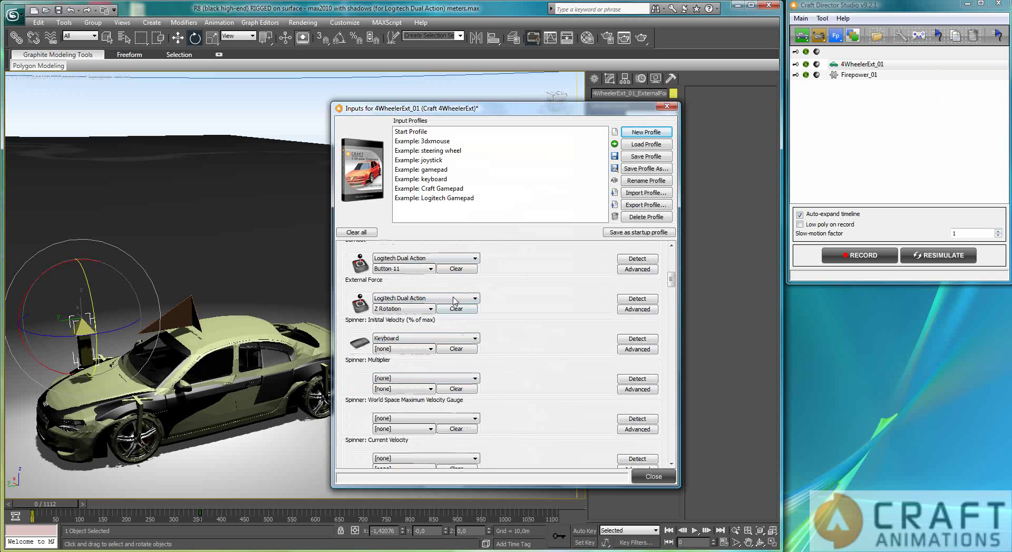
left_click(467, 299)
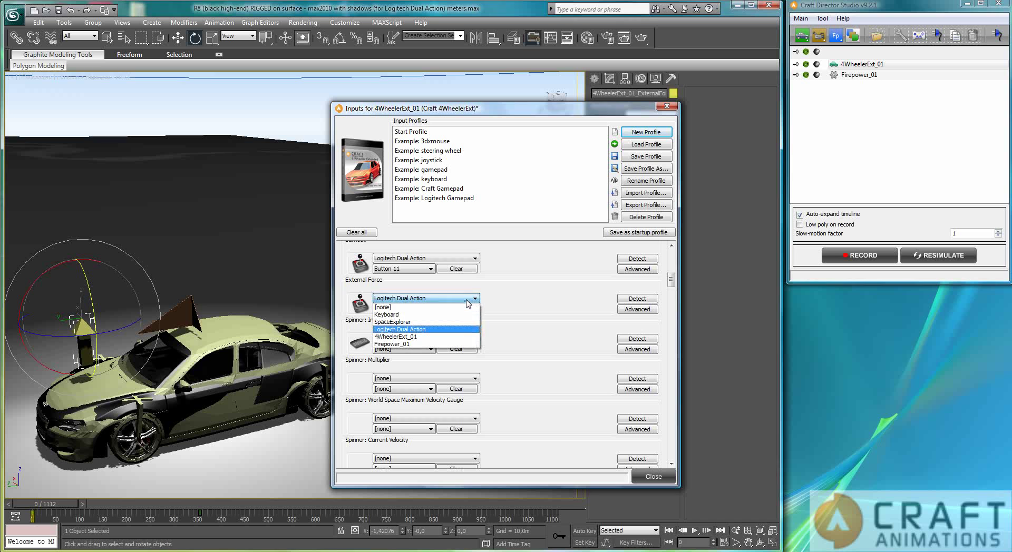
left_click(411, 344)
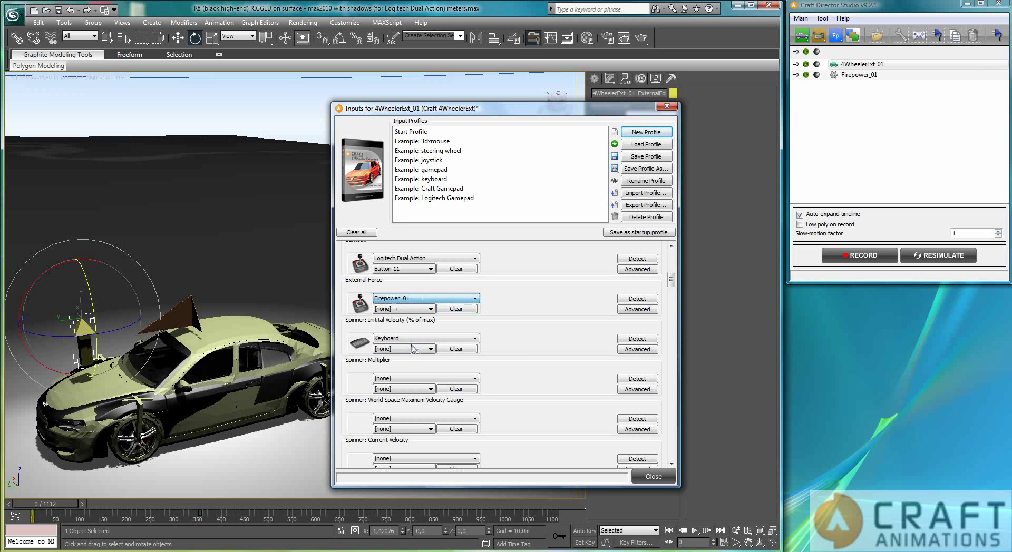
left_click(413, 312)
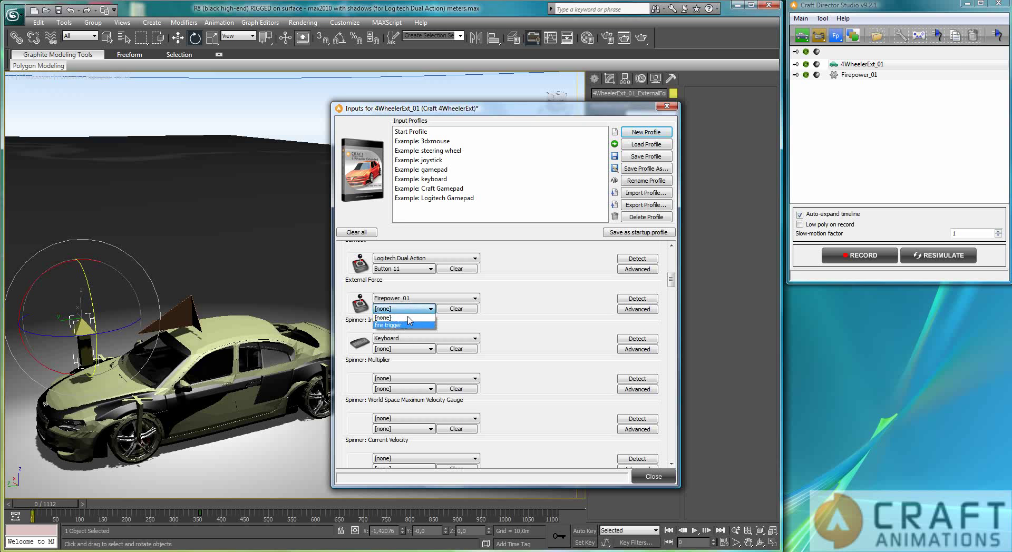
left_click(412, 327)
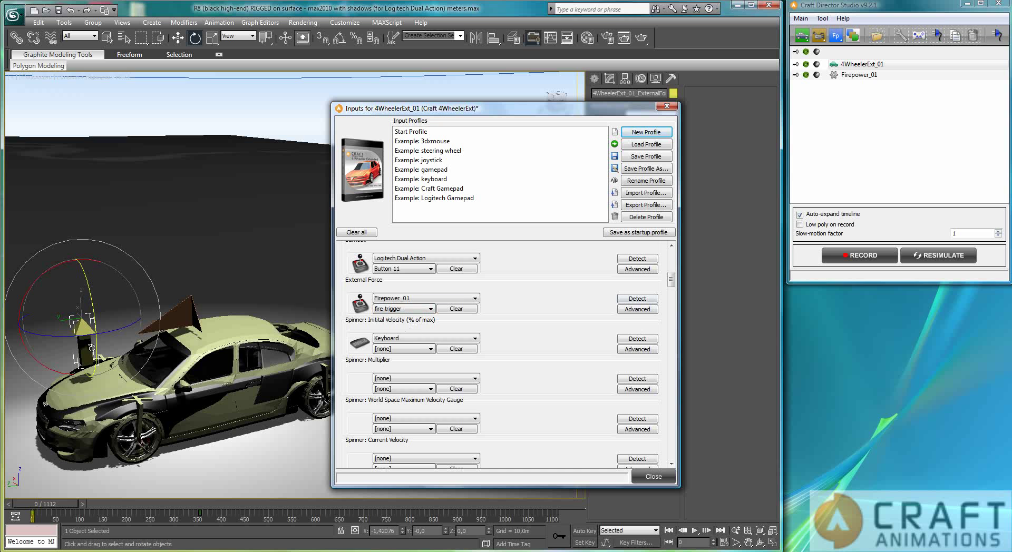
left_click(667, 106)
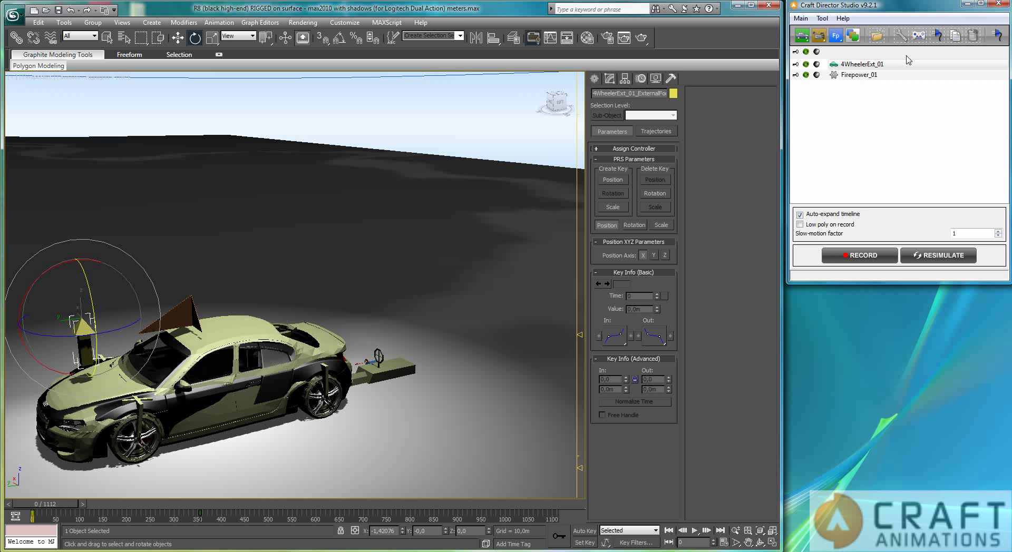
Step: Check Firepower_01's configuration, then return to 4WheelerExt_01's input settings
double_click(858, 74)
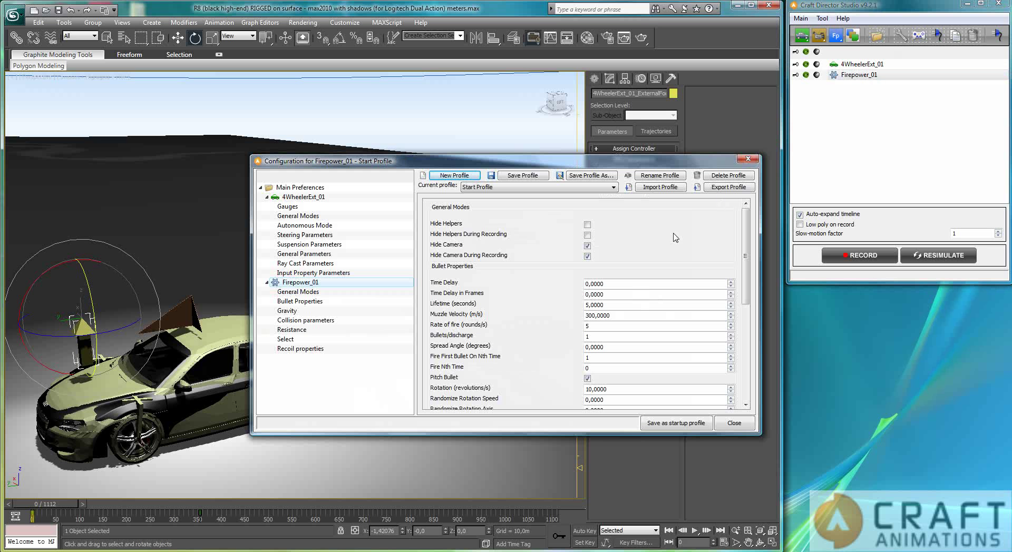
left_click(747, 158)
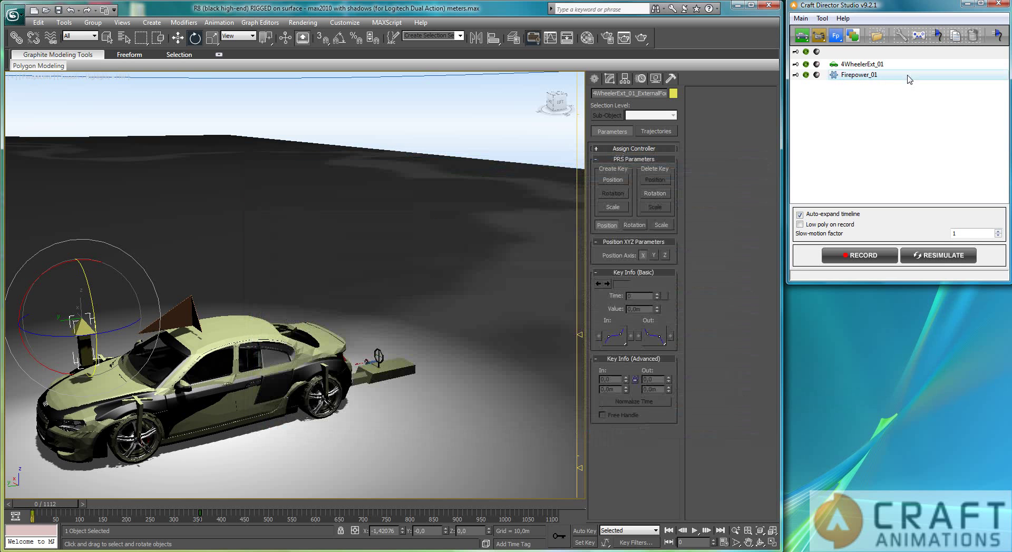
left_click(864, 64)
left_click(918, 35)
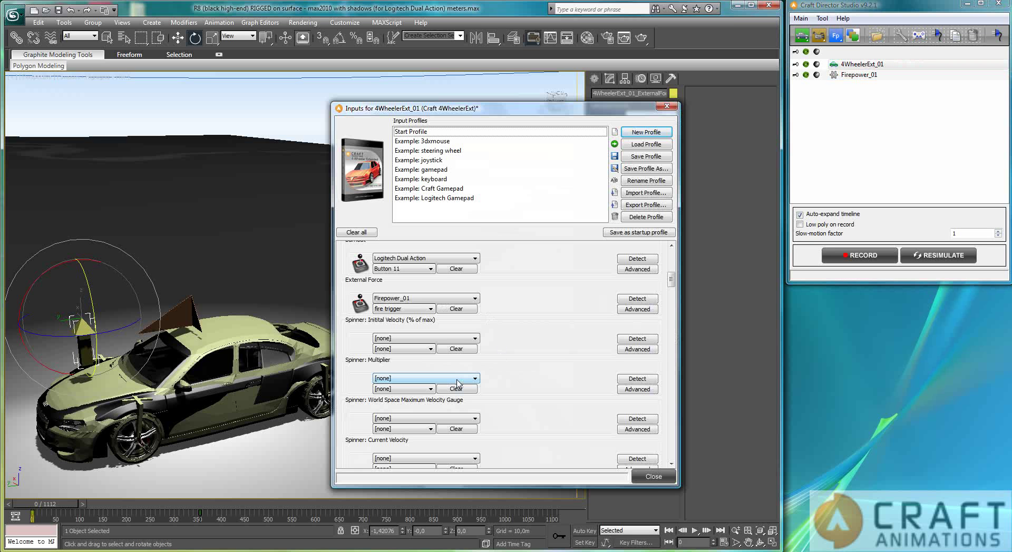
Step: Set External Force source to 4WheelerExt_01, trying Velocity and velocity percent of max
left_click(457, 299)
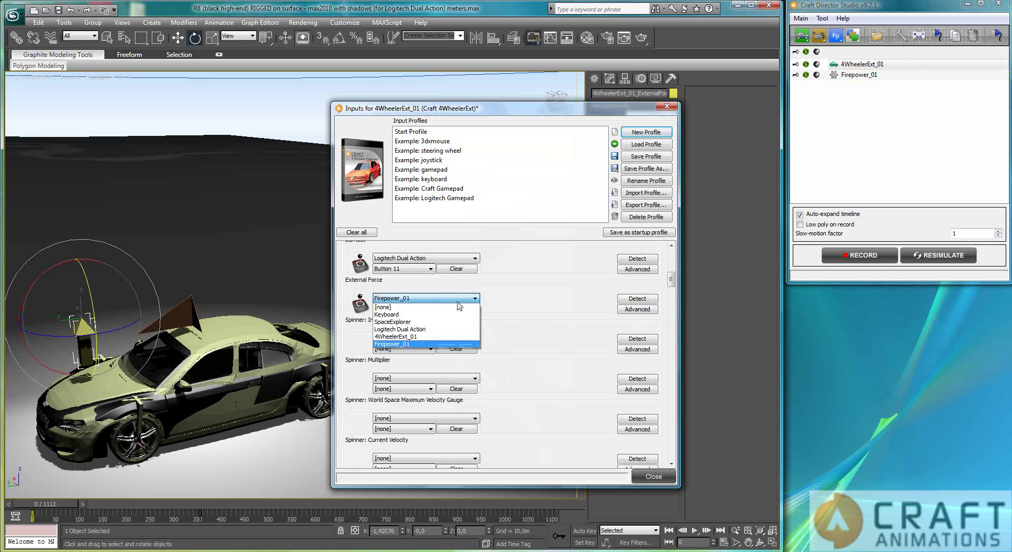
left_click(453, 337)
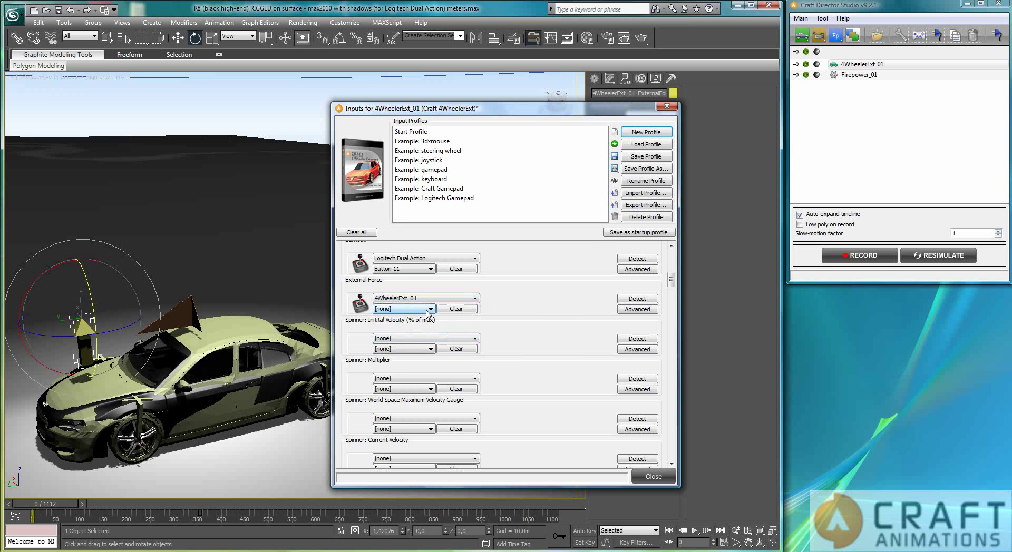
left_click(430, 309)
left_click(419, 324)
left_click(429, 310)
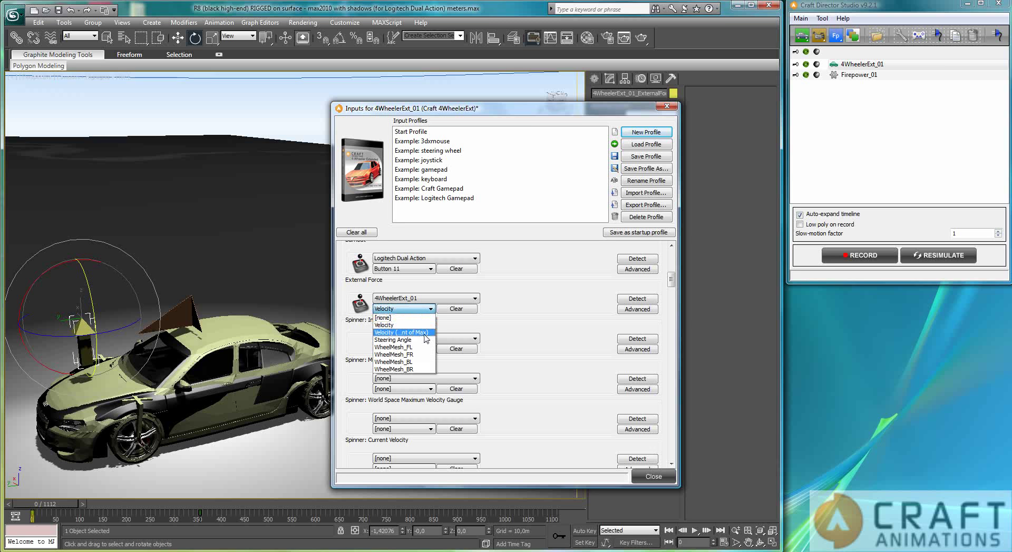
left_click(425, 334)
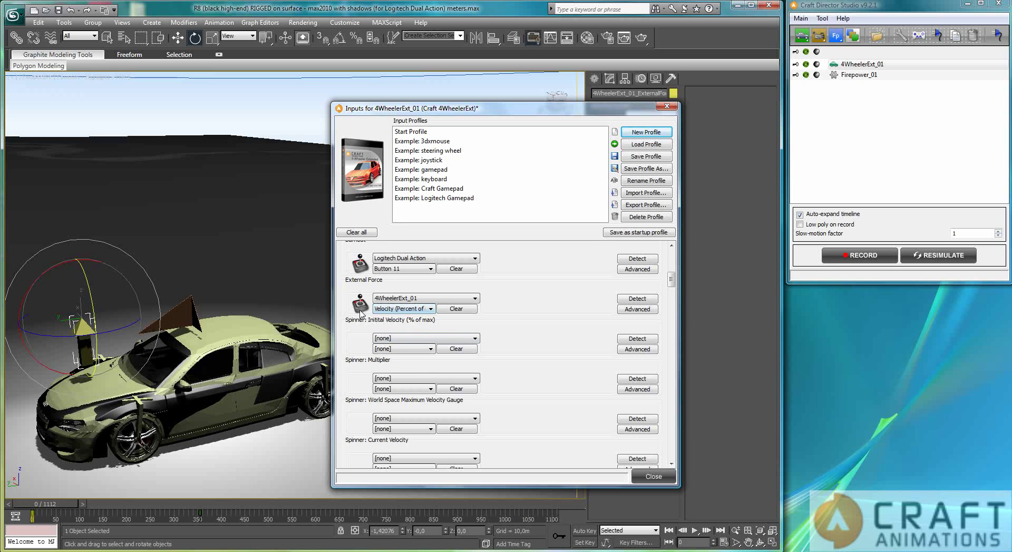
Step: Switch the External Force signal to Steering Angle and close the input settings
left_click(422, 310)
left_click(421, 311)
left_click(422, 311)
left_click(422, 341)
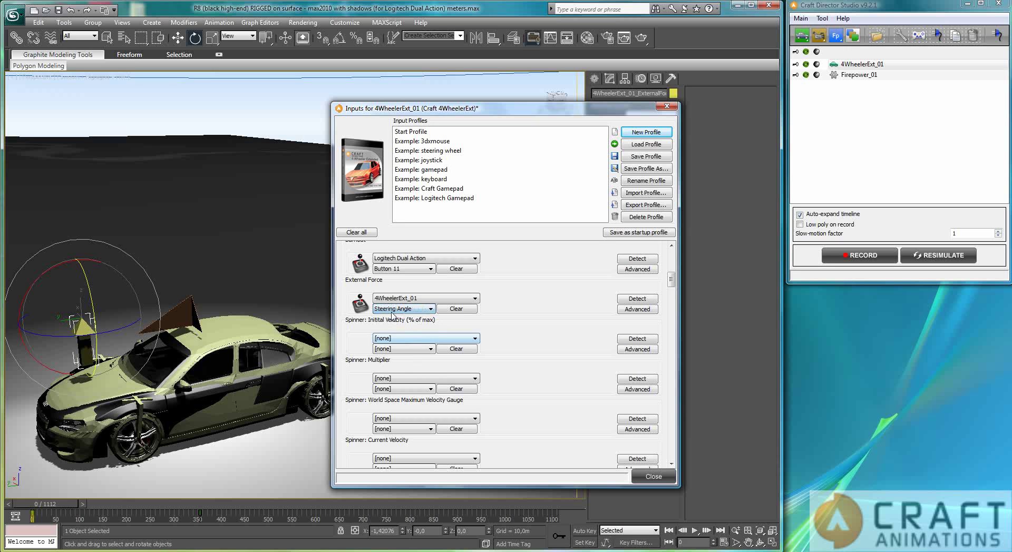
left_click(424, 309)
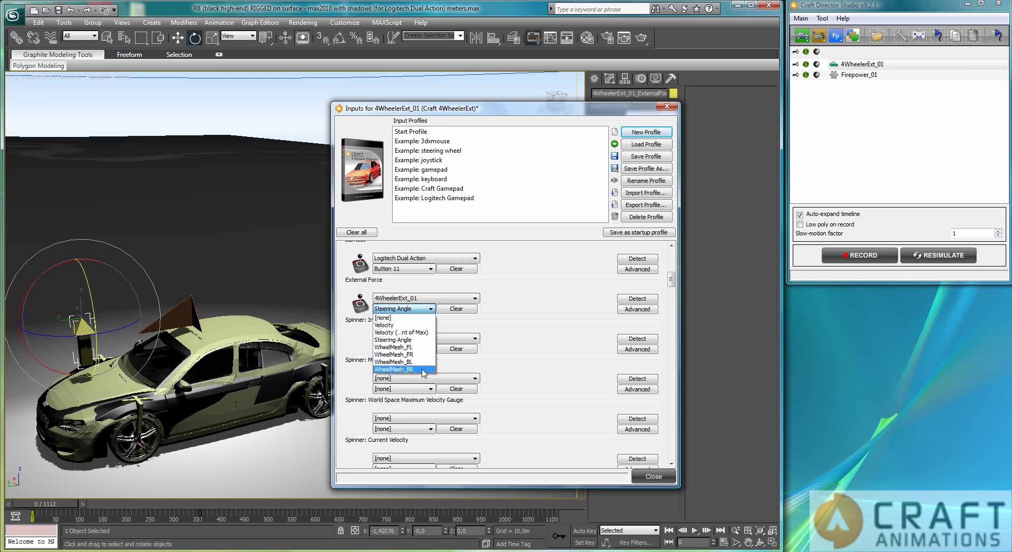
left_click(419, 340)
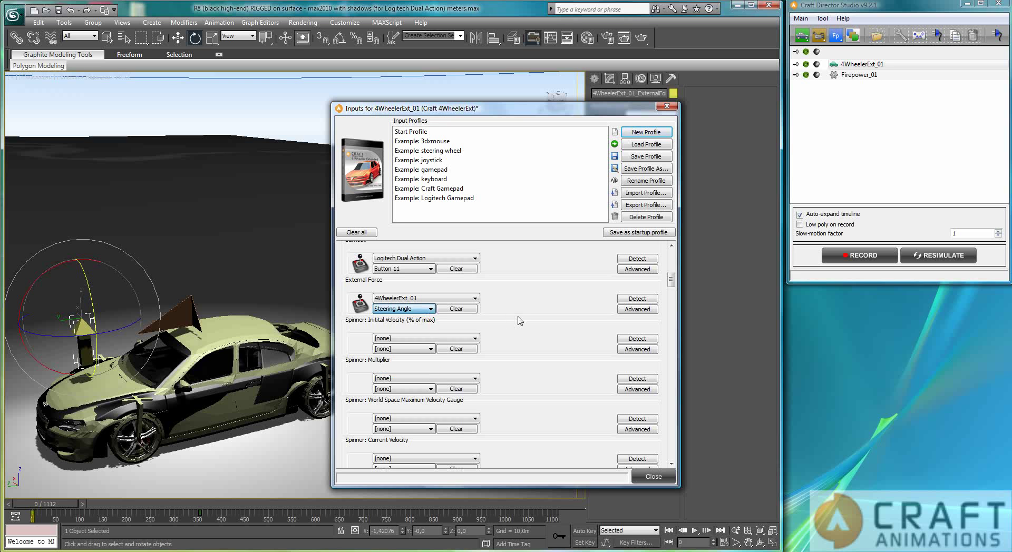
left_click(667, 107)
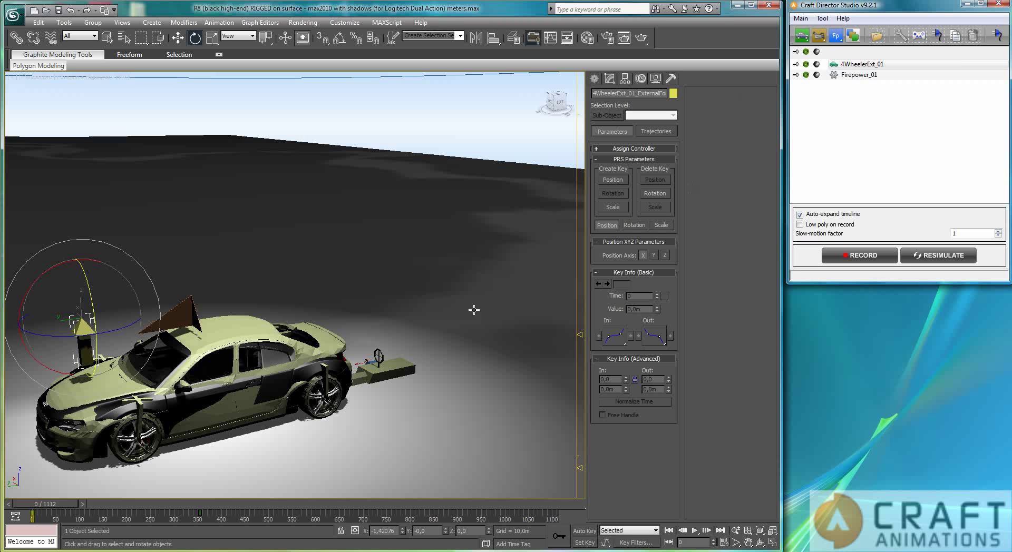
Step: Orbit to the car's far side and select the TurnBase helper
left_click(223, 400)
middle_click_drag(223, 399, 334, 401, "alt")
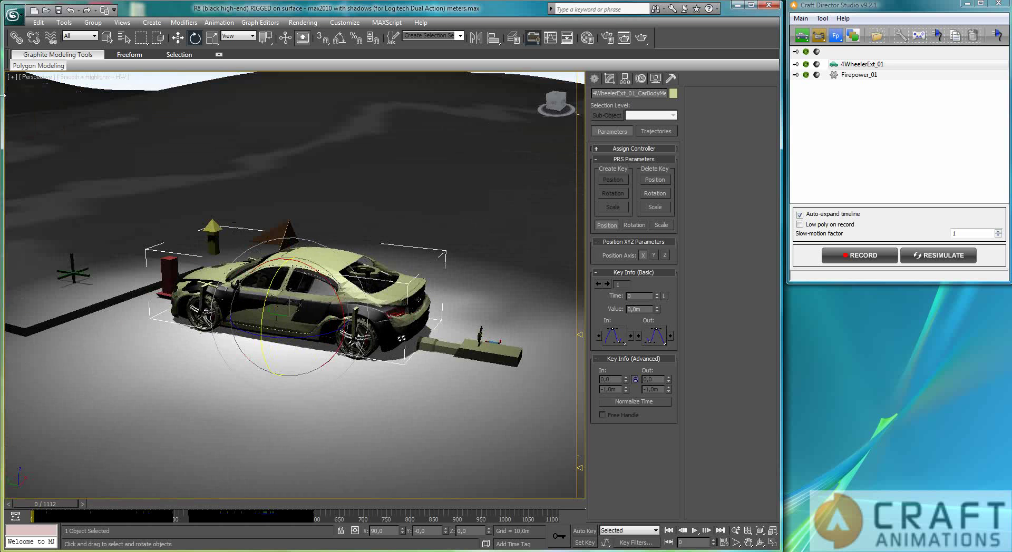
left_click(188, 84)
left_click(354, 273)
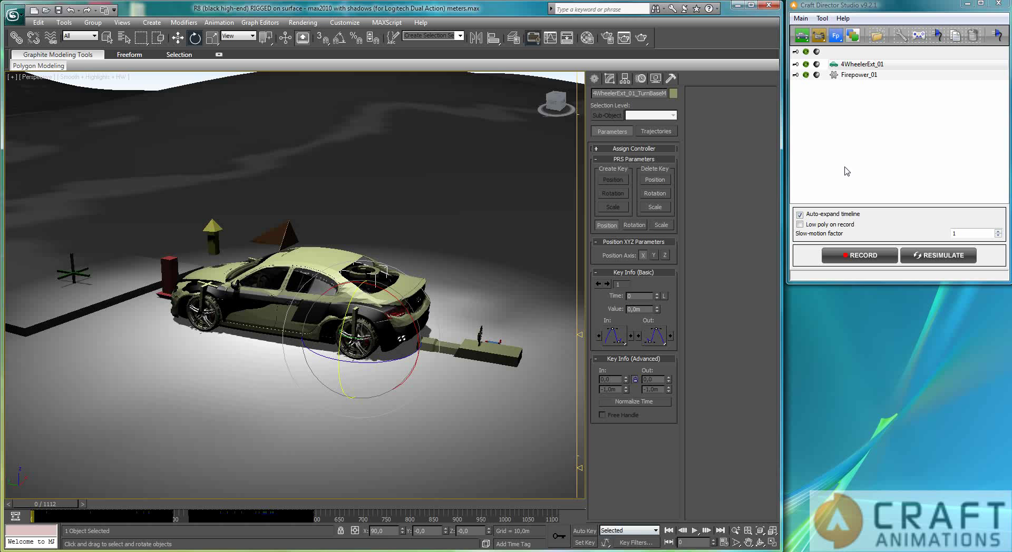
Step: Set 4WheelerExt_01's Turn Base (Back Wheel Relative) steering parameter to 0,5000
double_click(862, 64)
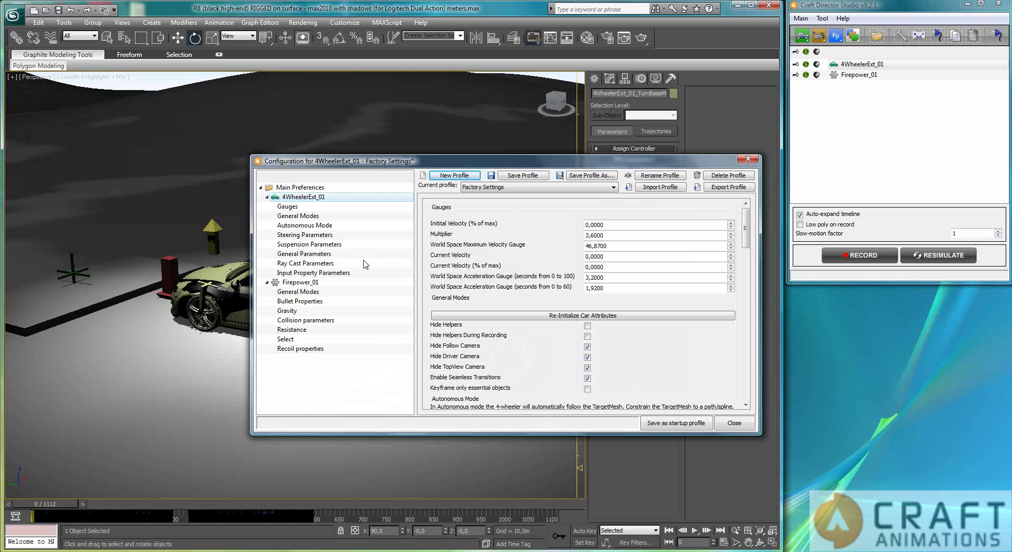
left_click(297, 236)
left_click_drag(543, 167, 766, 137)
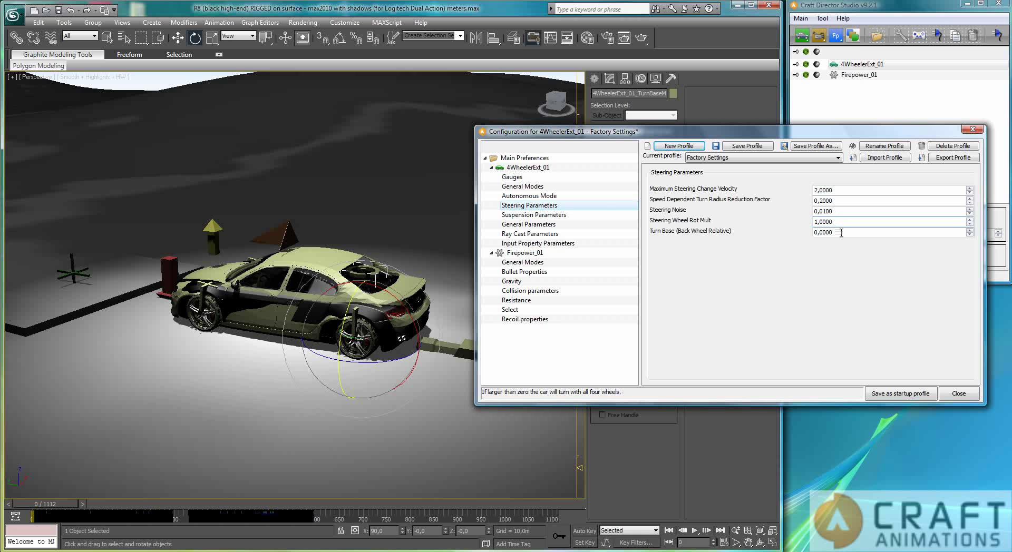
left_click_drag(834, 233, 819, 236)
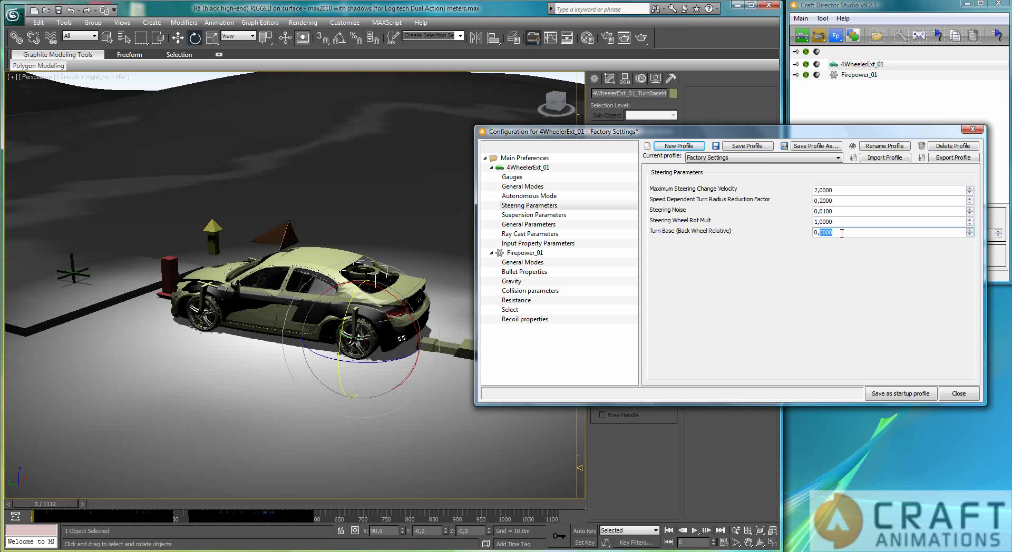
type("5")
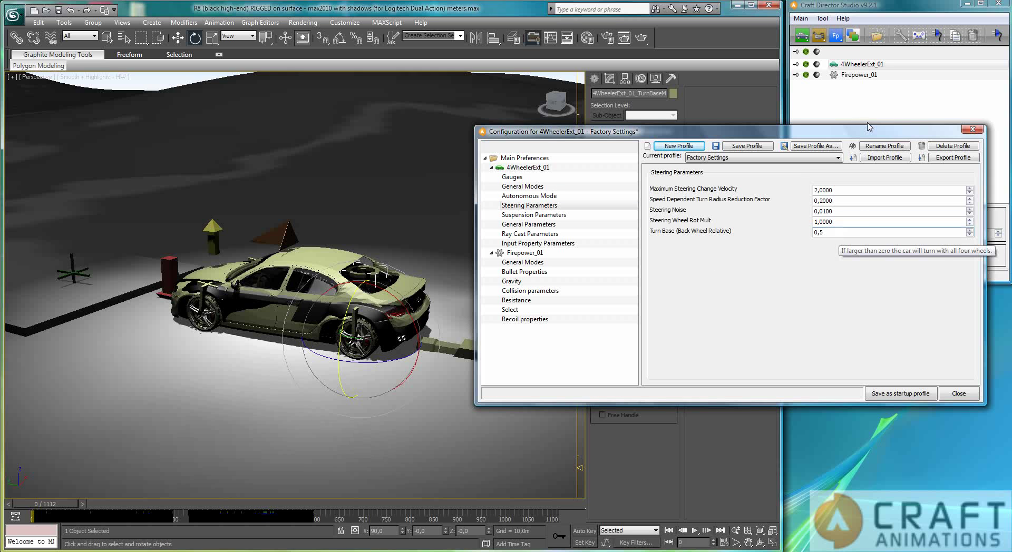
key("Return")
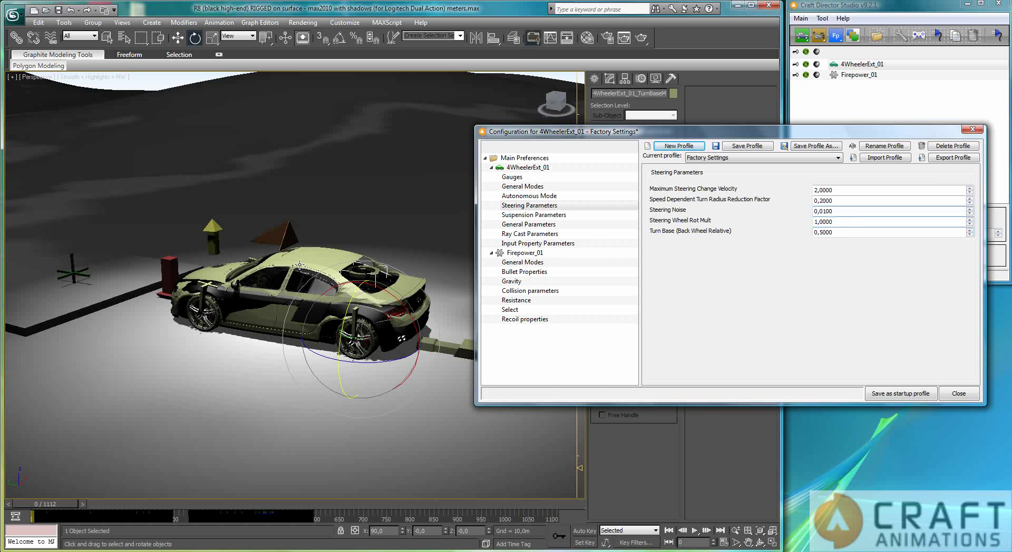
left_click(958, 393)
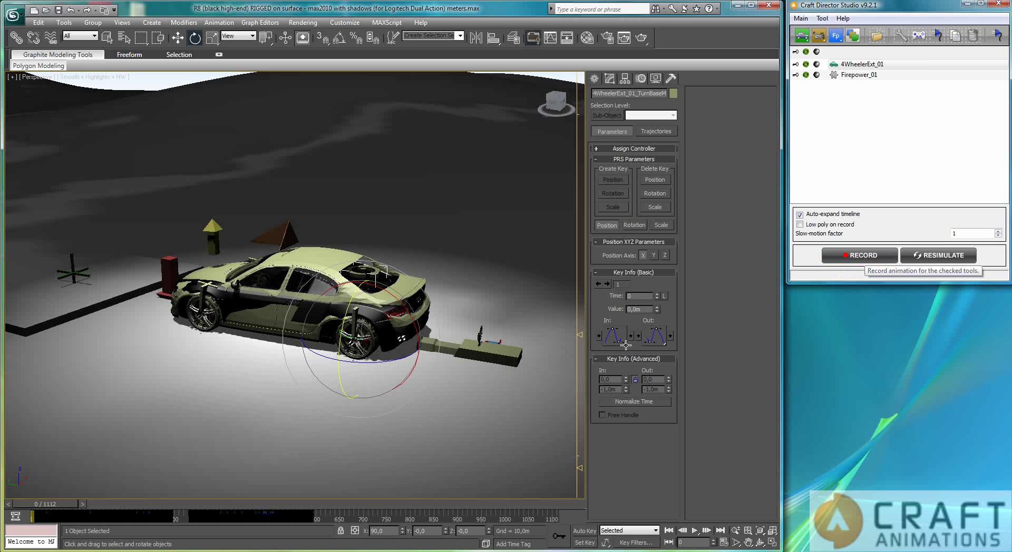
Step: Record a drive of the 4-wheeler, stopping at frame 464
left_click(869, 255)
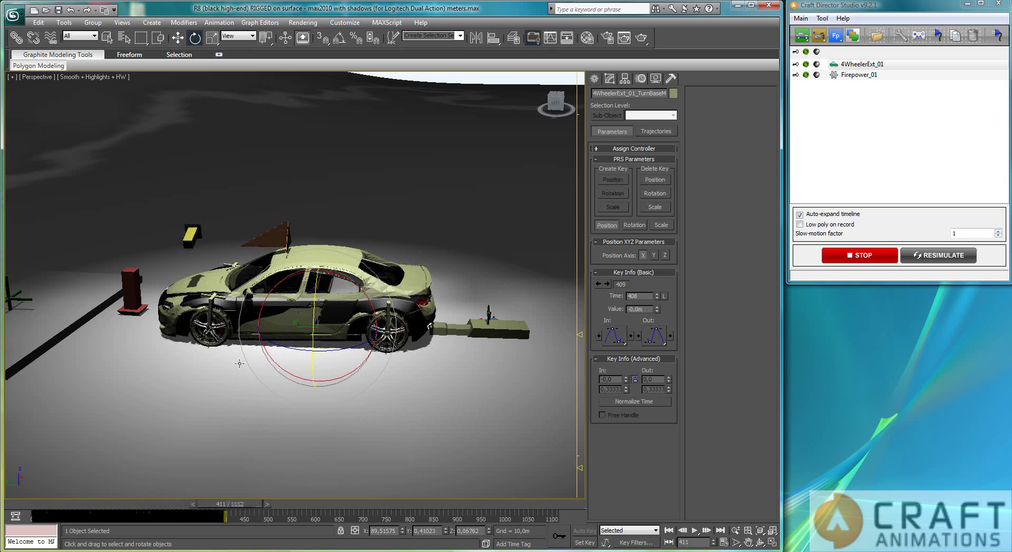
left_click(859, 256)
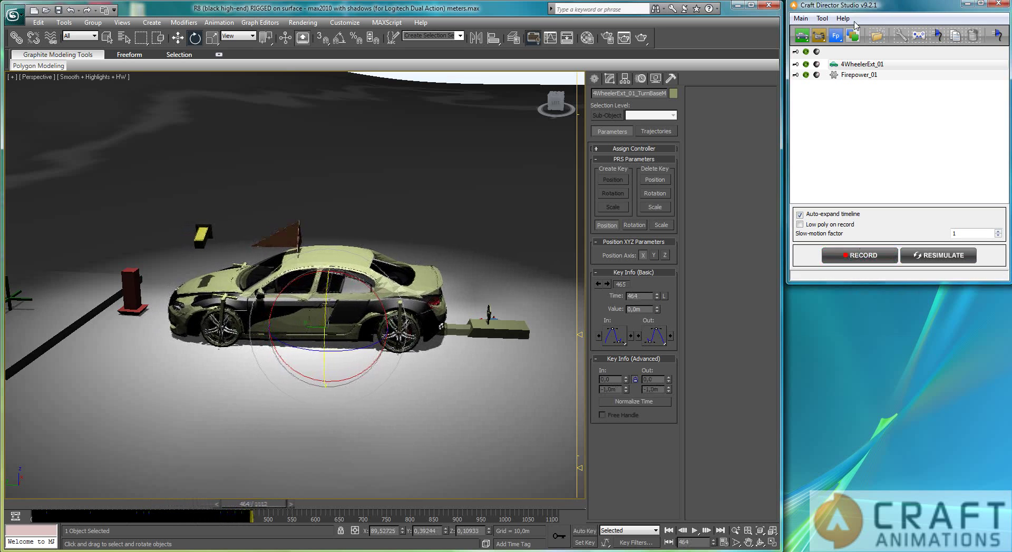
Step: Rebind the Gas Pedal to the gamepad Y Axis and start a new recording
left_click(918, 36)
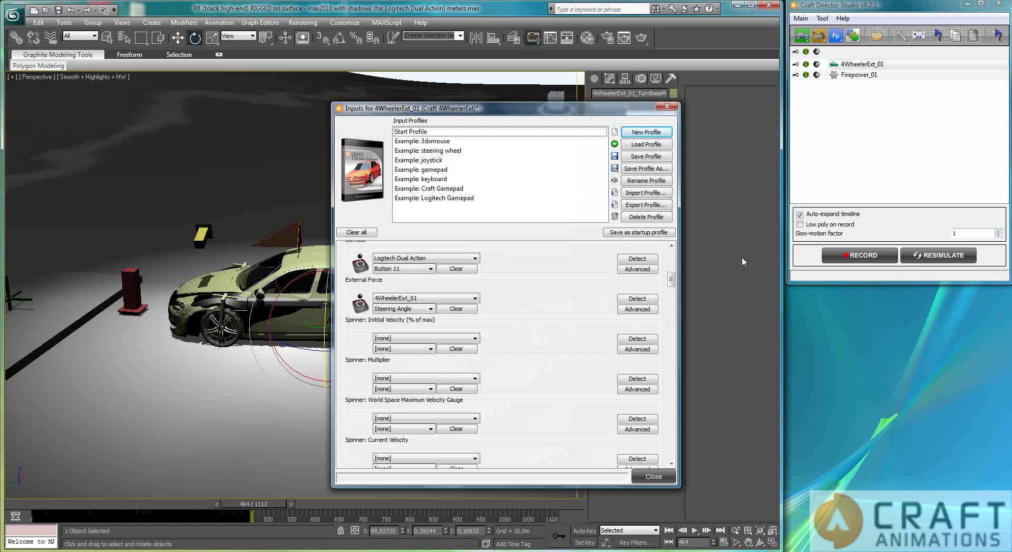
left_click(638, 262)
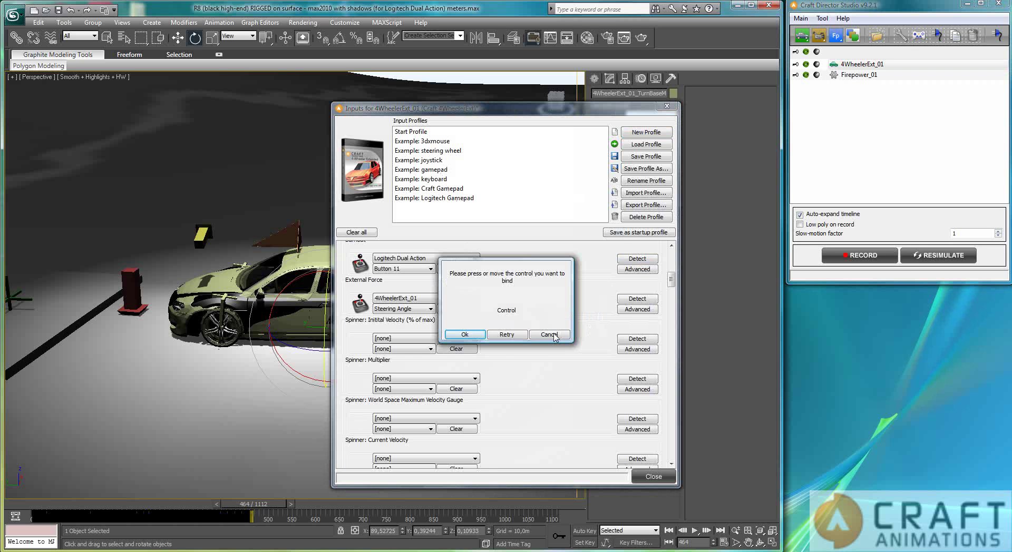
scroll(666, 294, "up", 10)
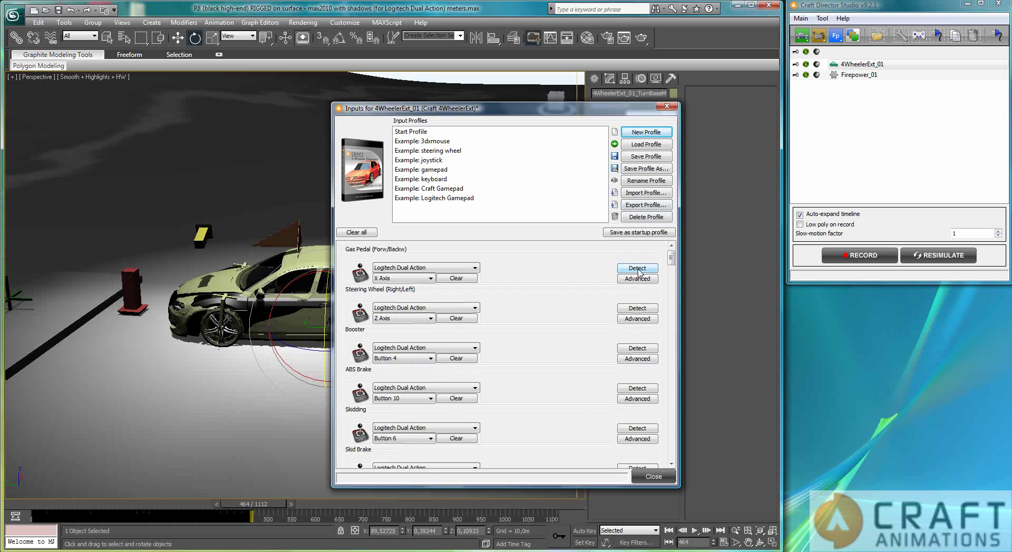
left_click(637, 268)
left_click(477, 324)
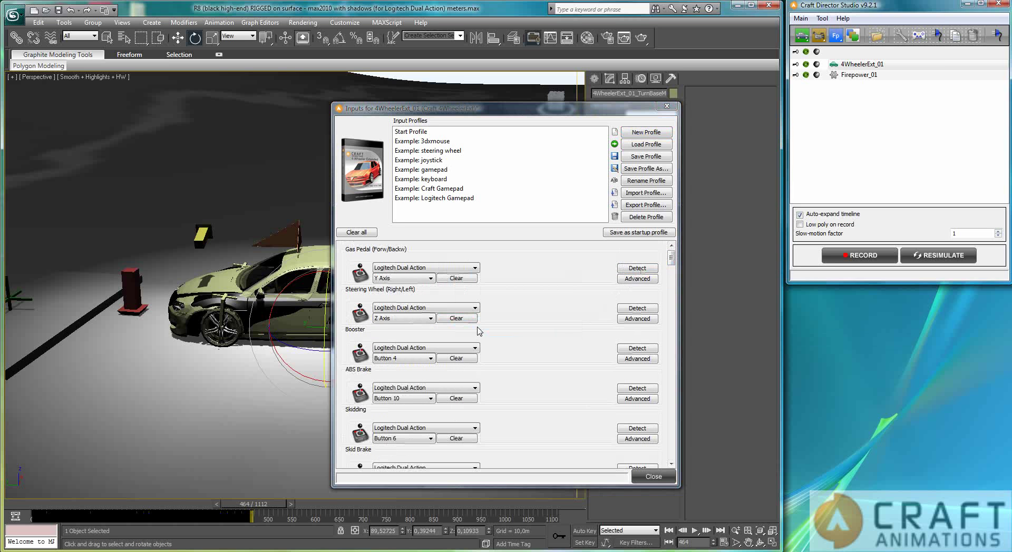
left_click(652, 477)
left_click(863, 255)
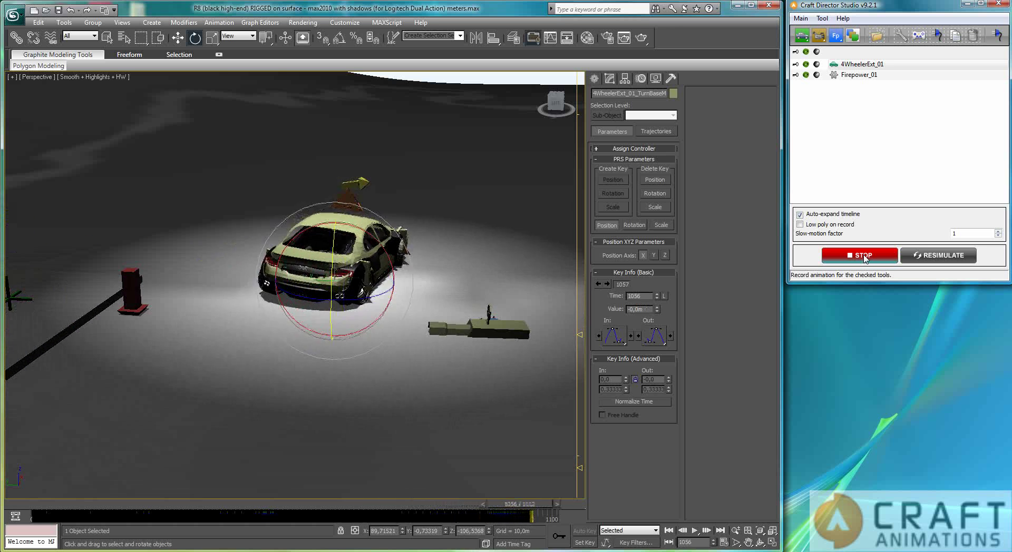
Step: Stop the drive recording at frame 1081 and rewind to frame 0
left_click(864, 256)
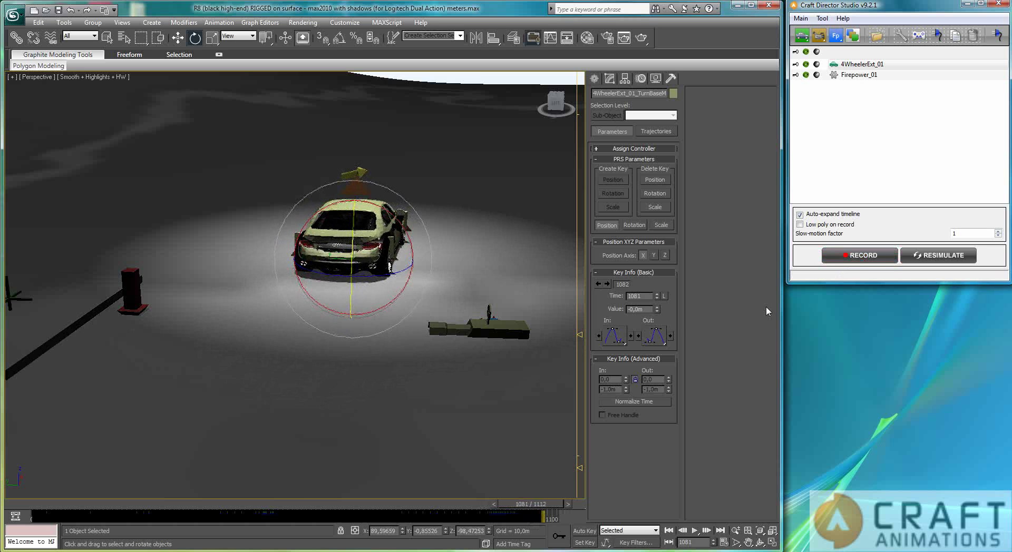
left_click(668, 531)
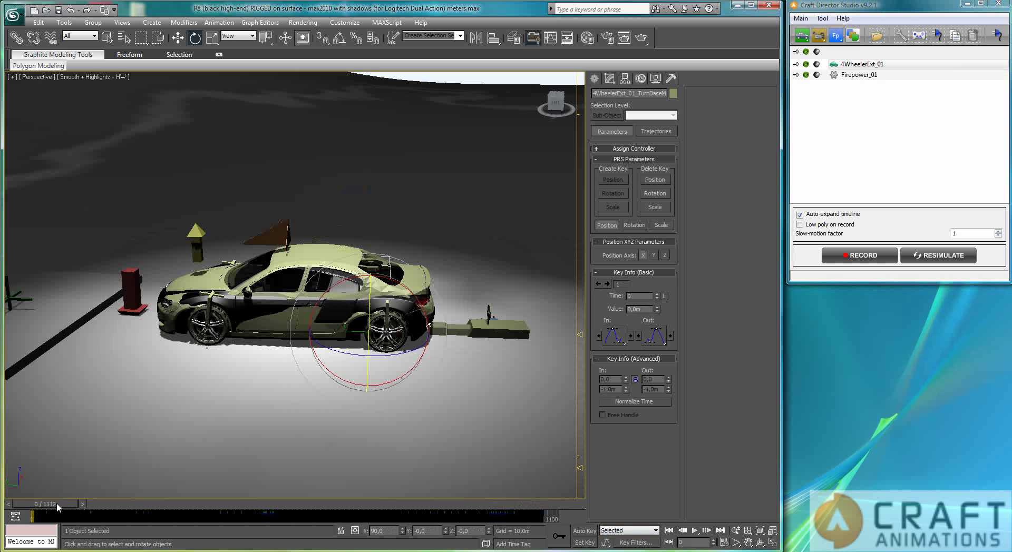
Step: Near frame 999, enable Set Key and link the car body to the ChassisRel helper
left_click_drag(59, 506, 493, 505)
key("e")
left_click(121, 245)
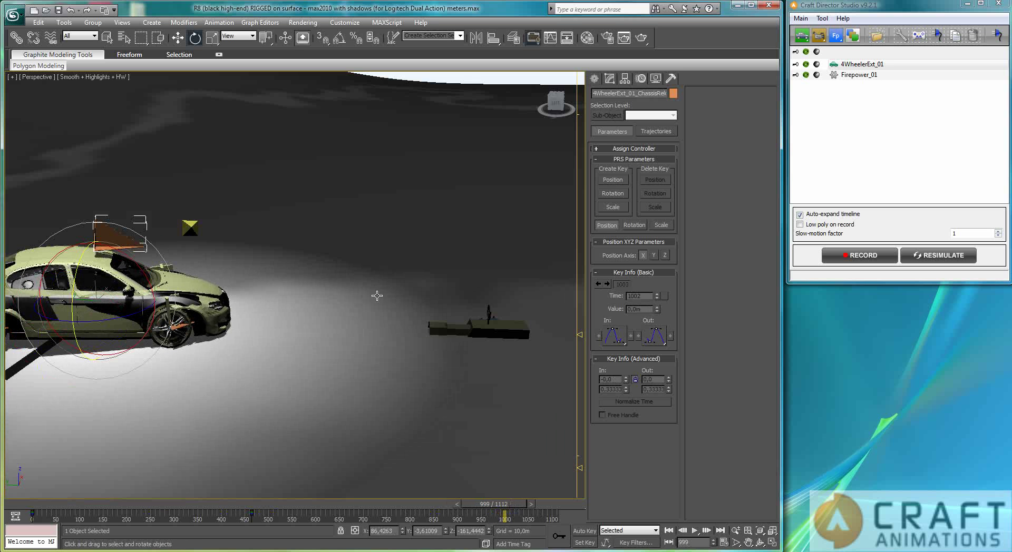
left_click(591, 544)
left_click(130, 308)
left_click(16, 37)
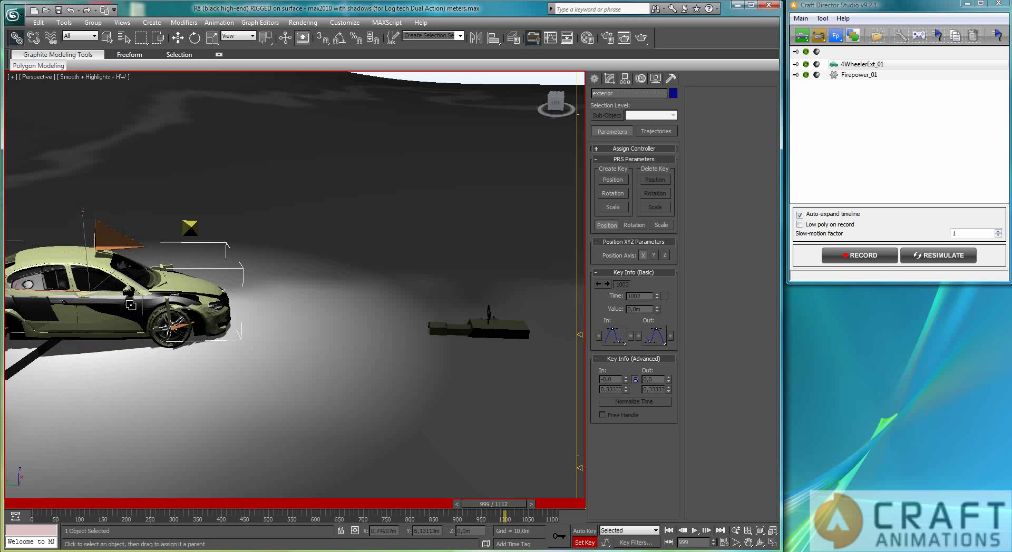
left_click_drag(131, 307, 112, 230)
left_click(115, 237)
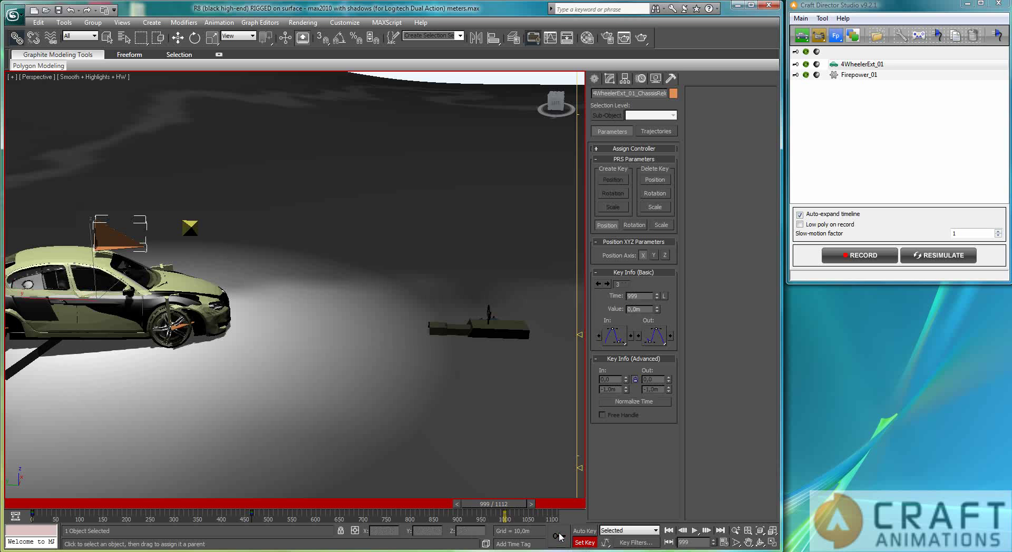
left_click_drag(497, 507, 511, 509)
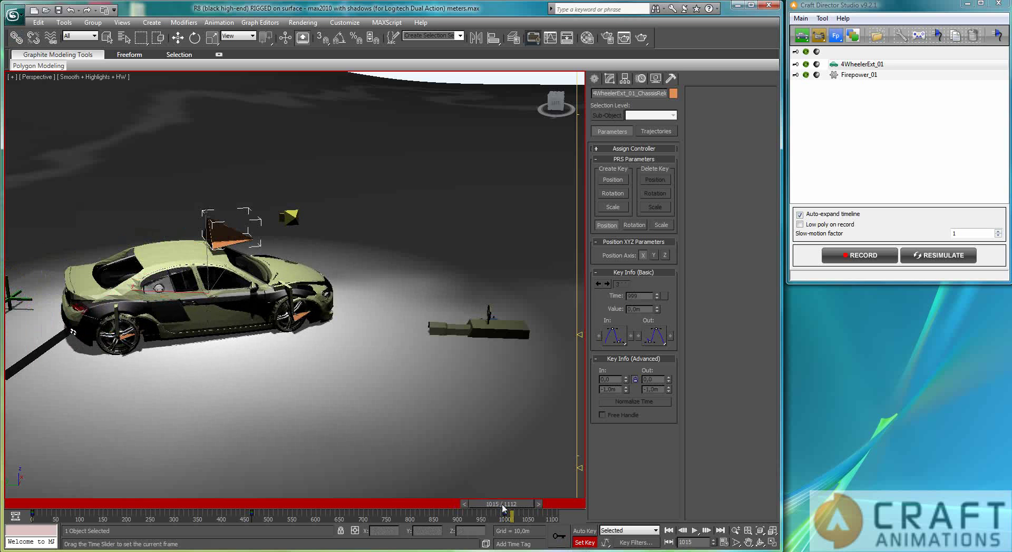
Step: Raise the chassis relocator about 2 m and spin the car around its vertical axis
left_click(178, 37)
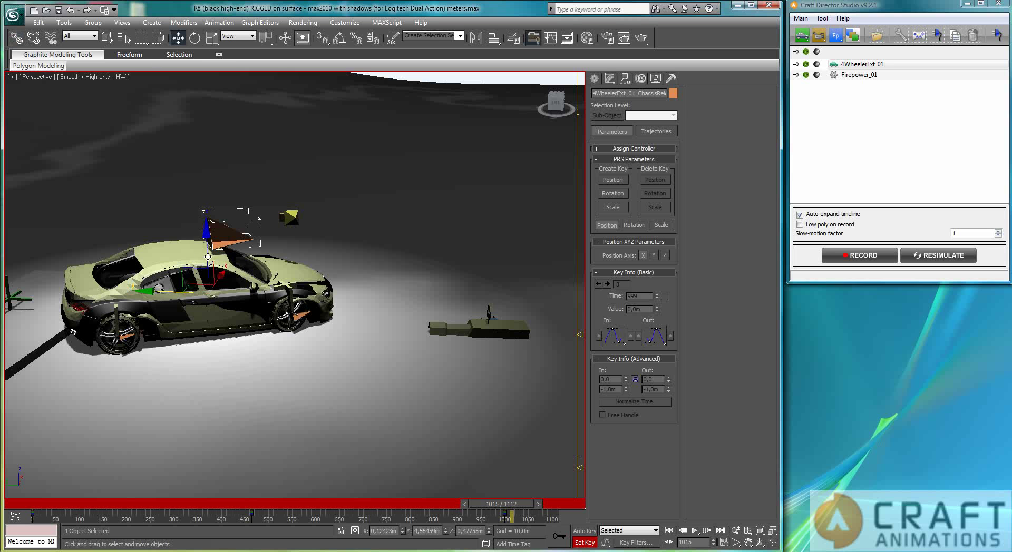
left_click_drag(208, 237, 202, 166)
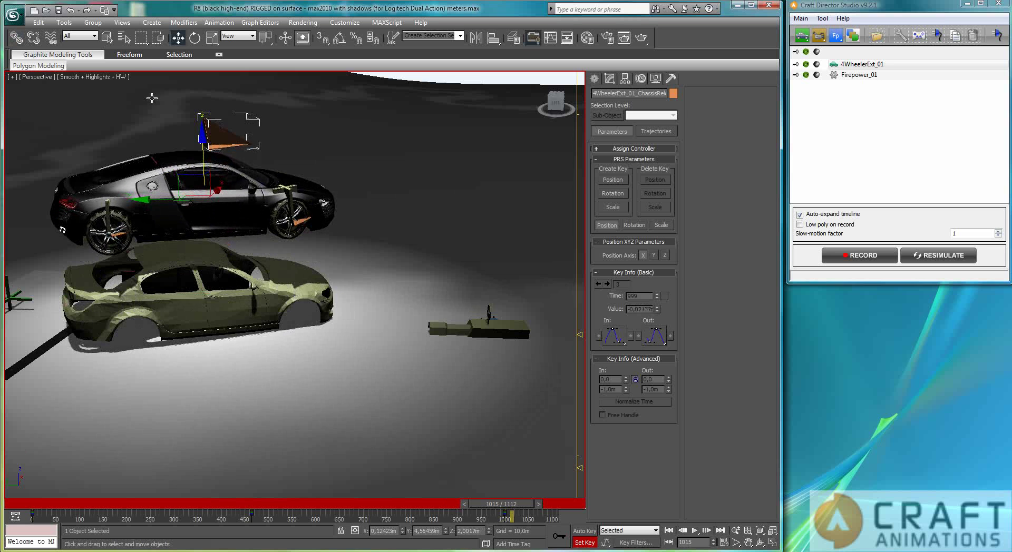
left_click(194, 38)
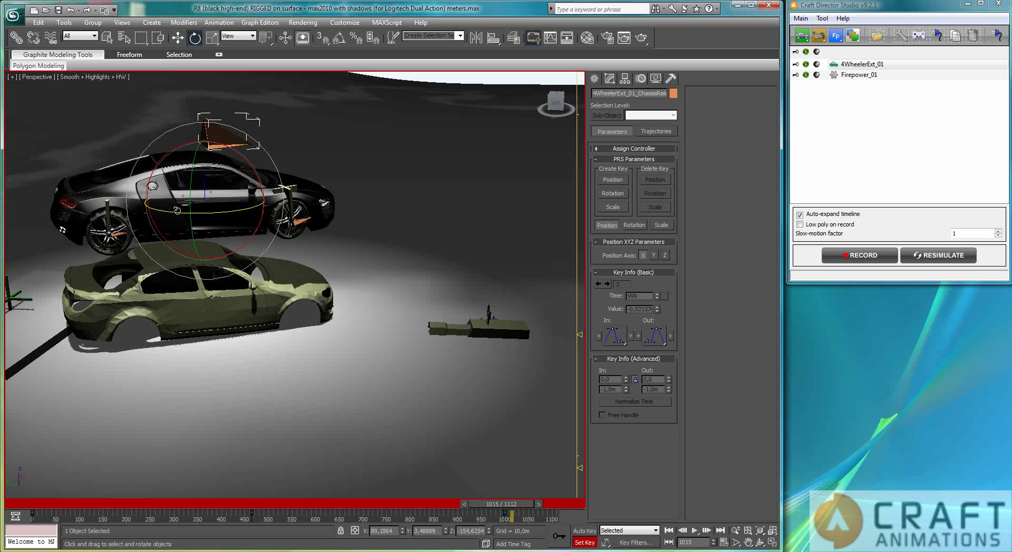
double_click(178, 210)
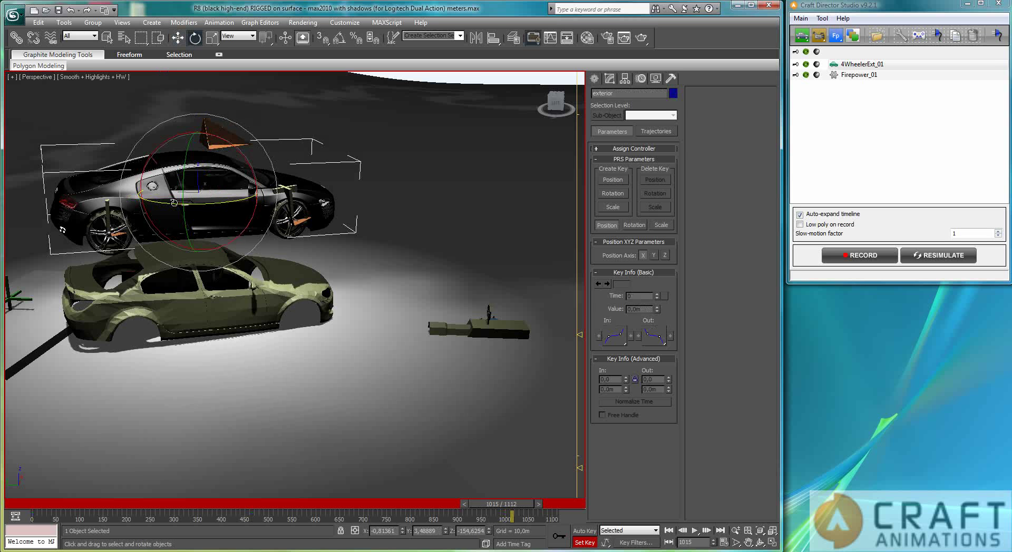
left_click_drag(177, 203, 198, 204)
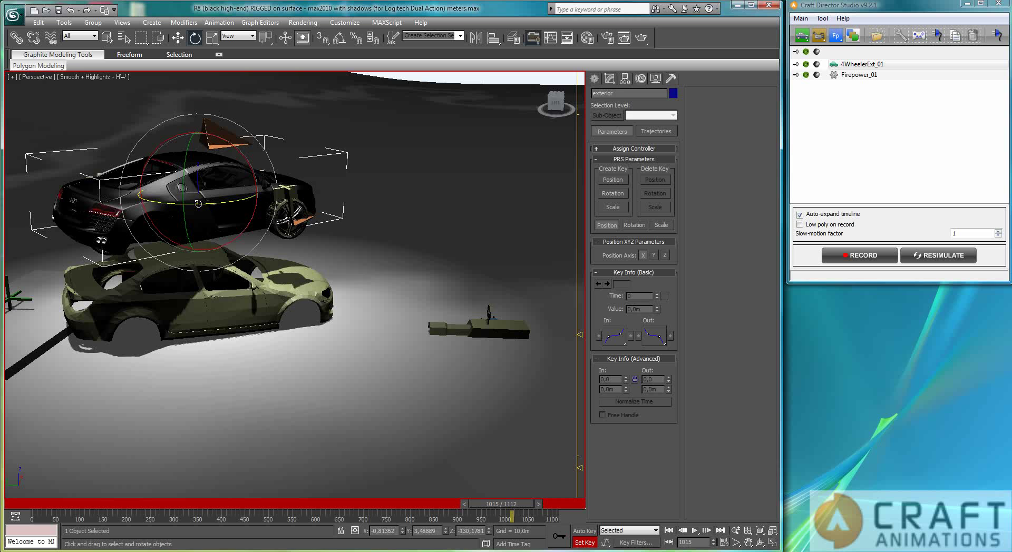
key("ctrl+x")
left_click_drag(291, 78, 287, 187)
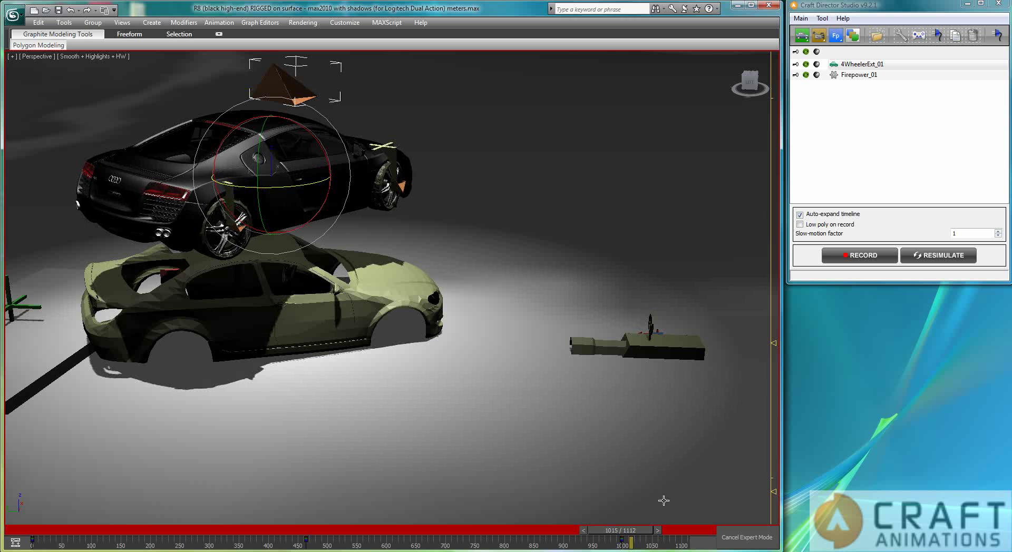
Step: Key the lifted, spun pose at frame 1015 and copy the frame-999 key to frame 1034
left_click(737, 537)
left_click(559, 536)
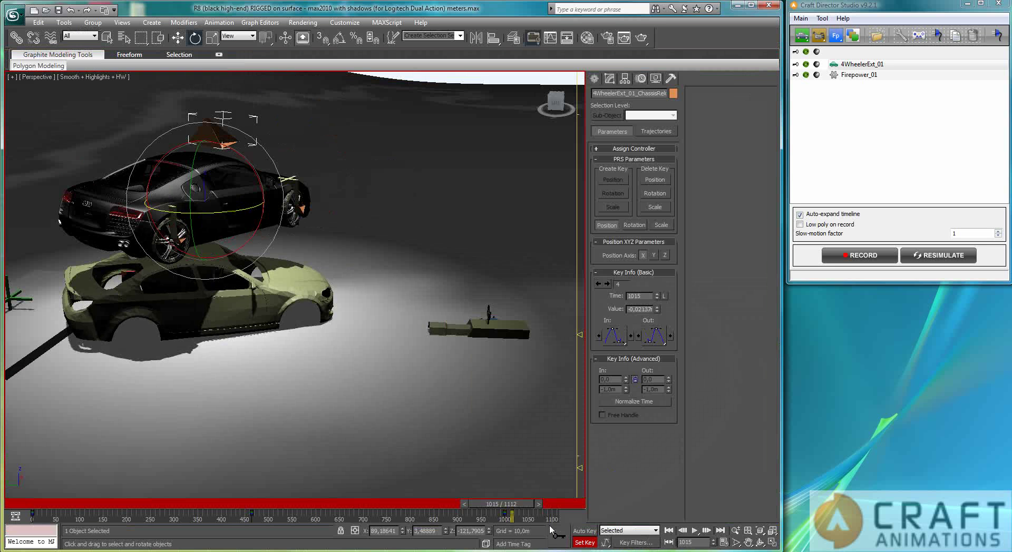
mouse_move(505, 513)
left_mouse_down("shift")
mouse_move(524, 509)
mouse_move(507, 504)
left_mouse_up("shift")
Step: Turn off Set Key mode, select 4WheelerExt_01, and play back the car's jump
key("e")
left_click(583, 543)
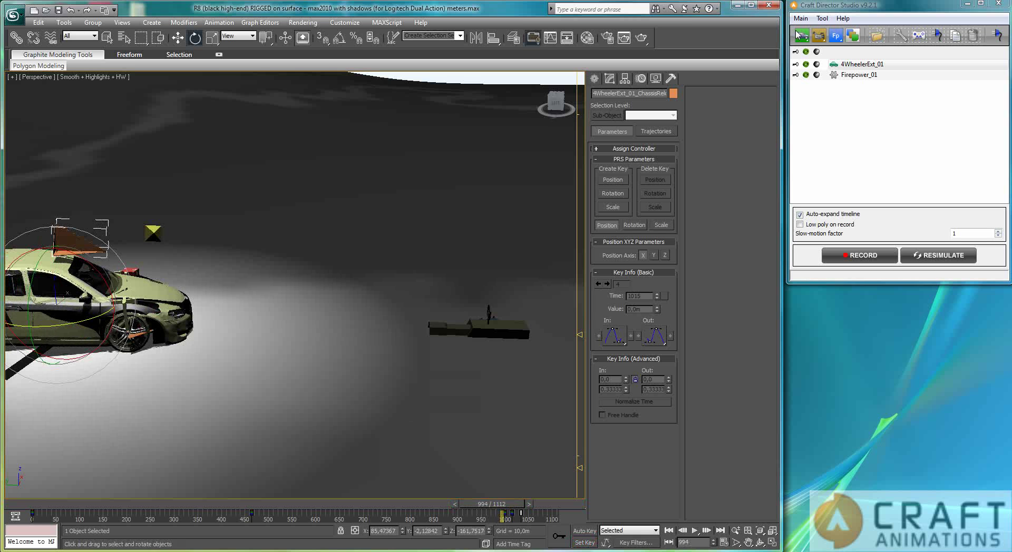
left_click(806, 63)
left_click(875, 252)
left_click(697, 532)
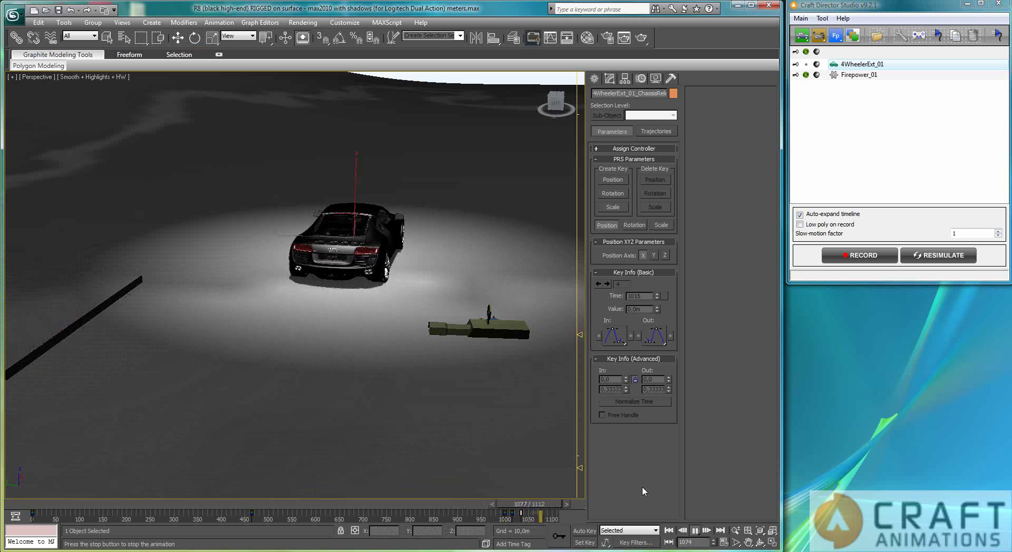
left_click(696, 530)
key("e")
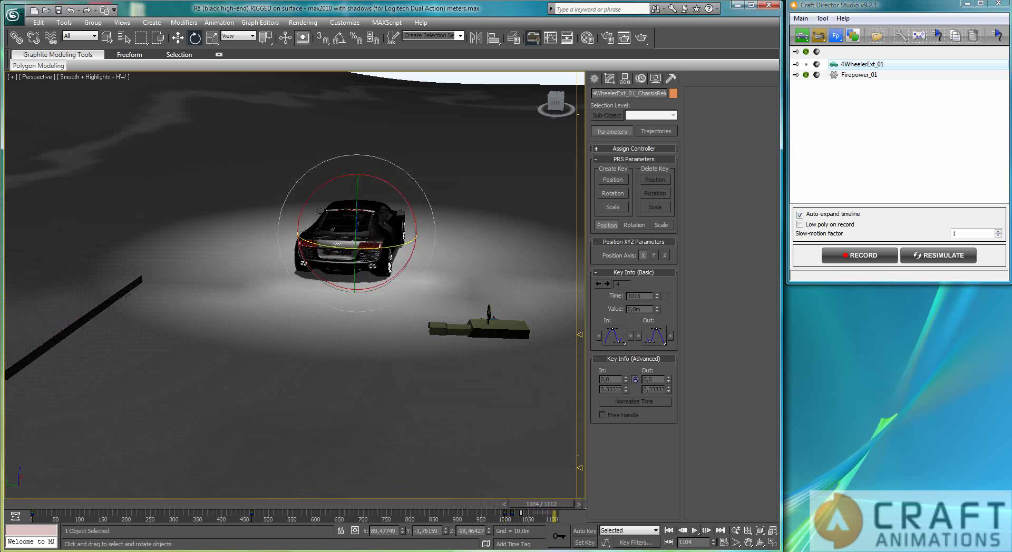